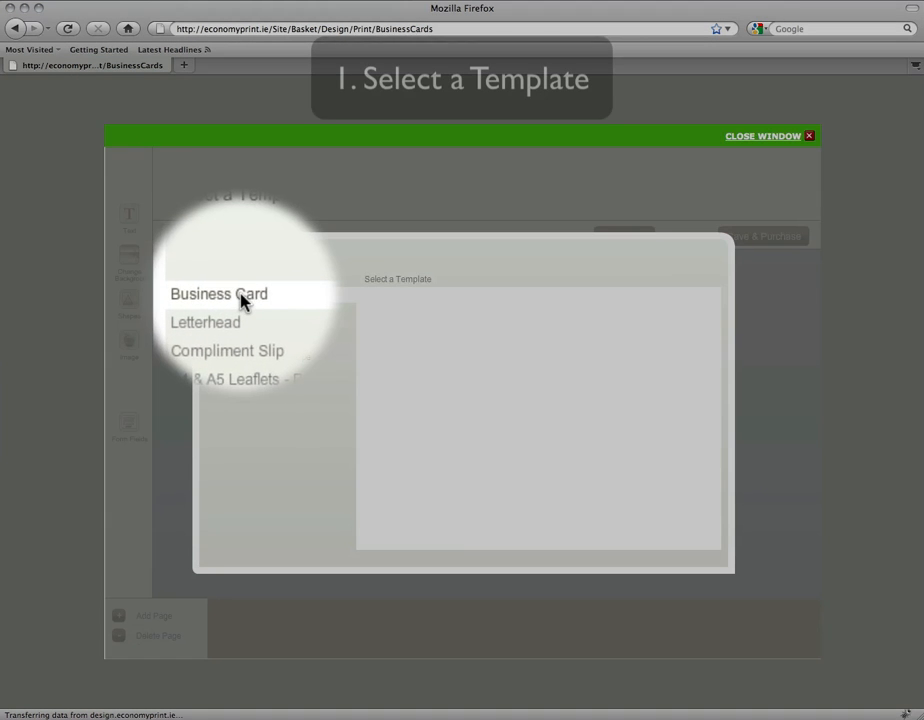
Choose Business Card as the product type and browse the industry categories from Arts, Music & Entertainment through Business
click(240, 297)
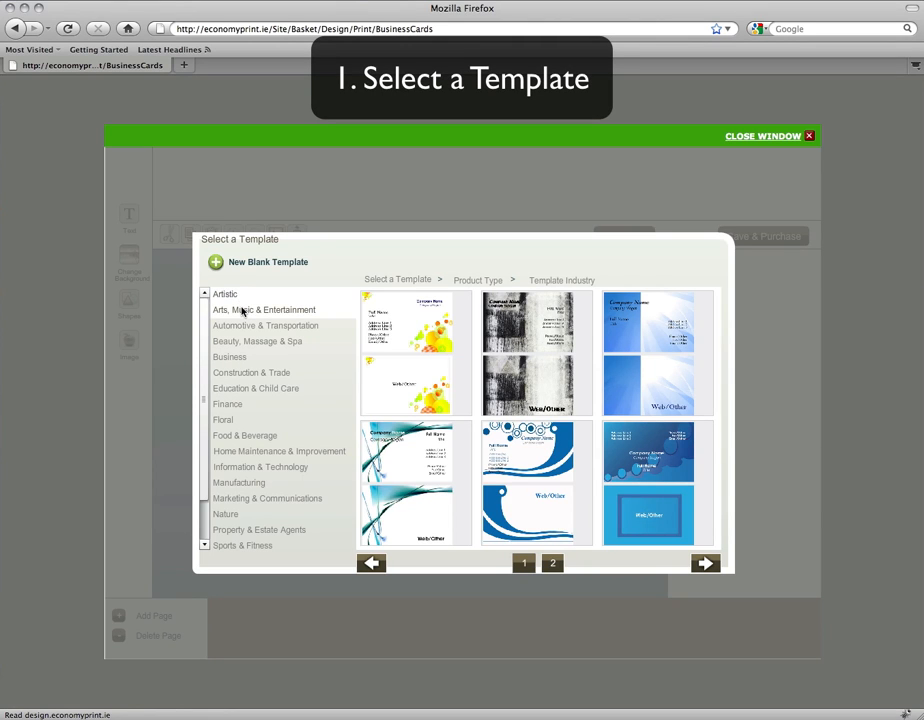
click(242, 311)
click(248, 330)
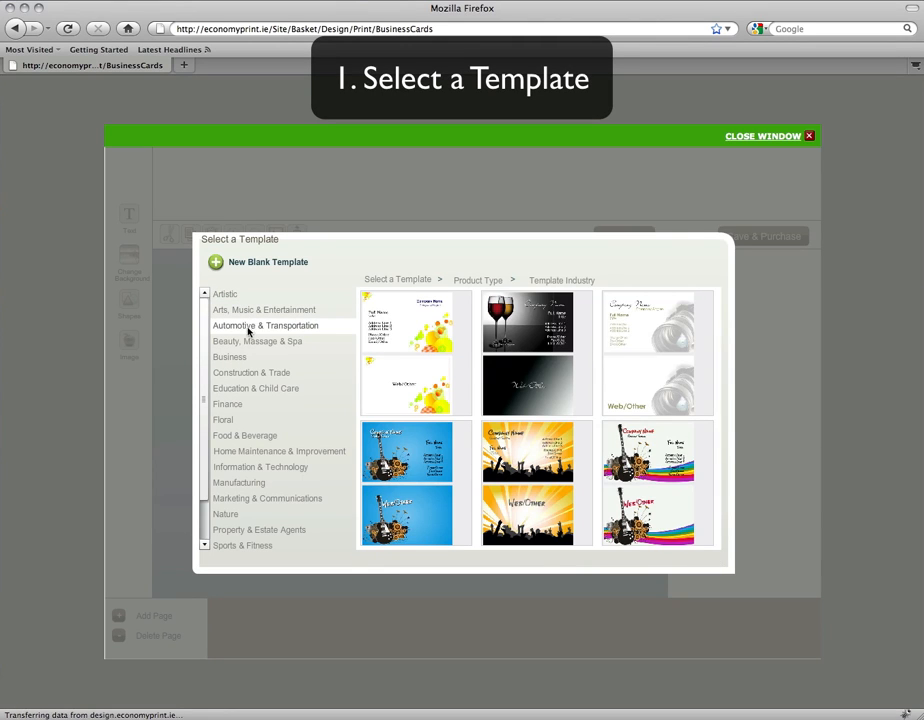
click(249, 343)
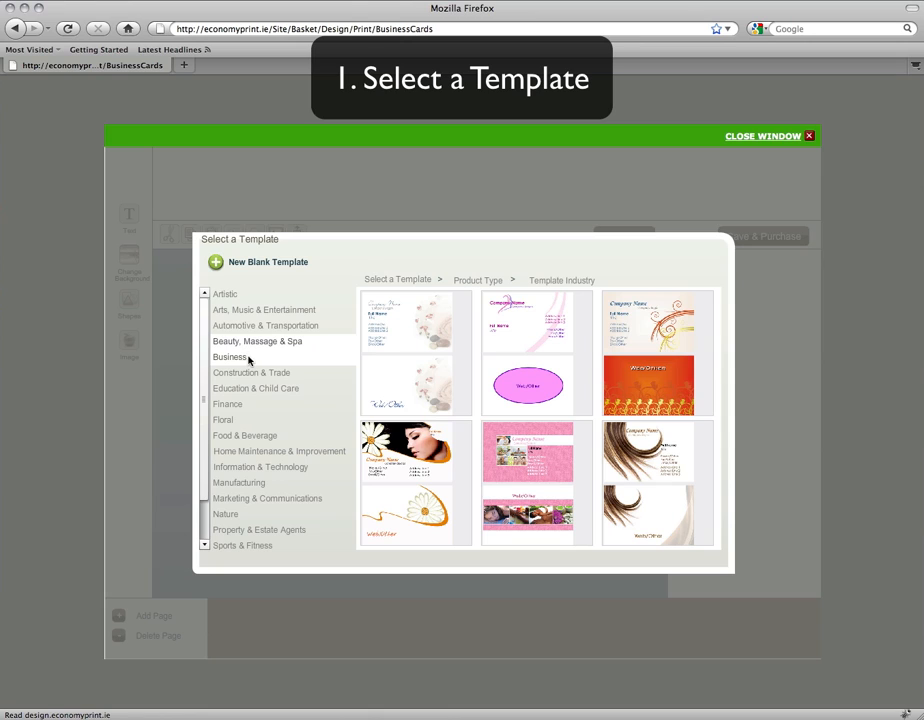
click(248, 356)
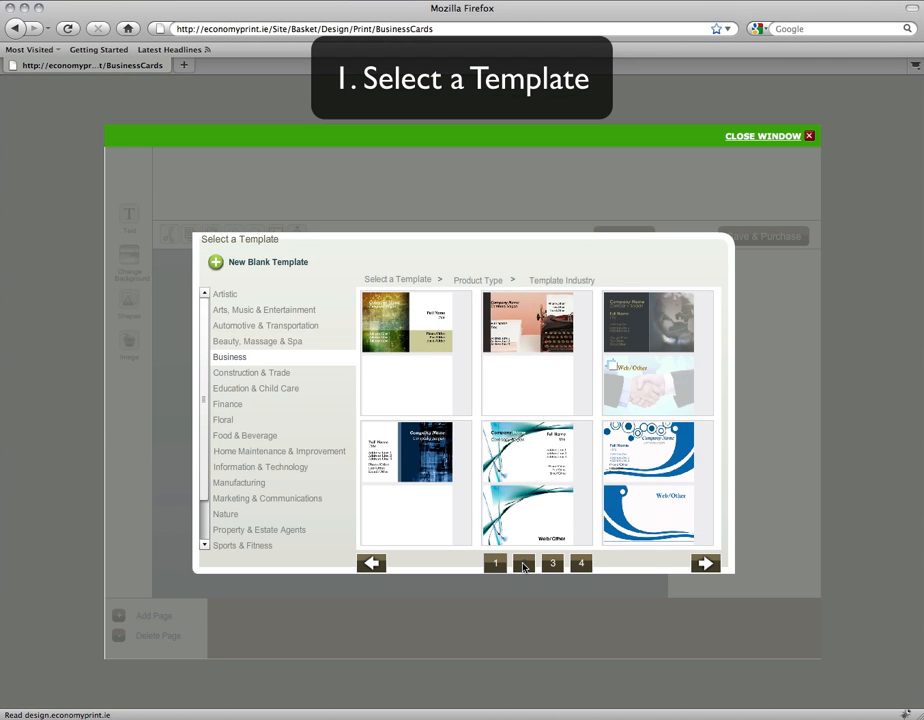
Page through the Business category's templates as far as page 4 and return to page 3
click(524, 564)
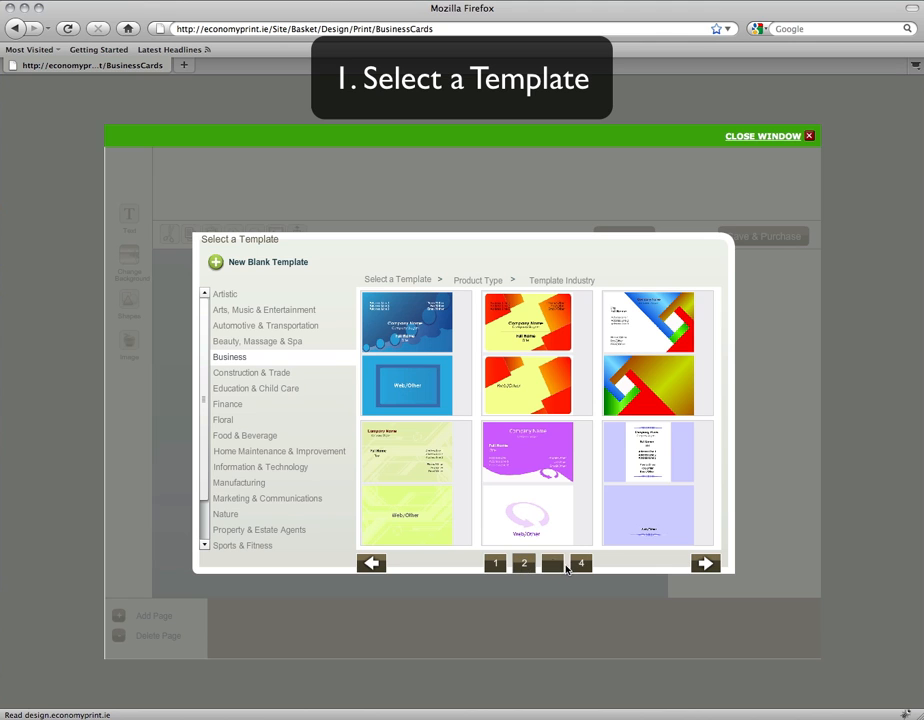
click(560, 565)
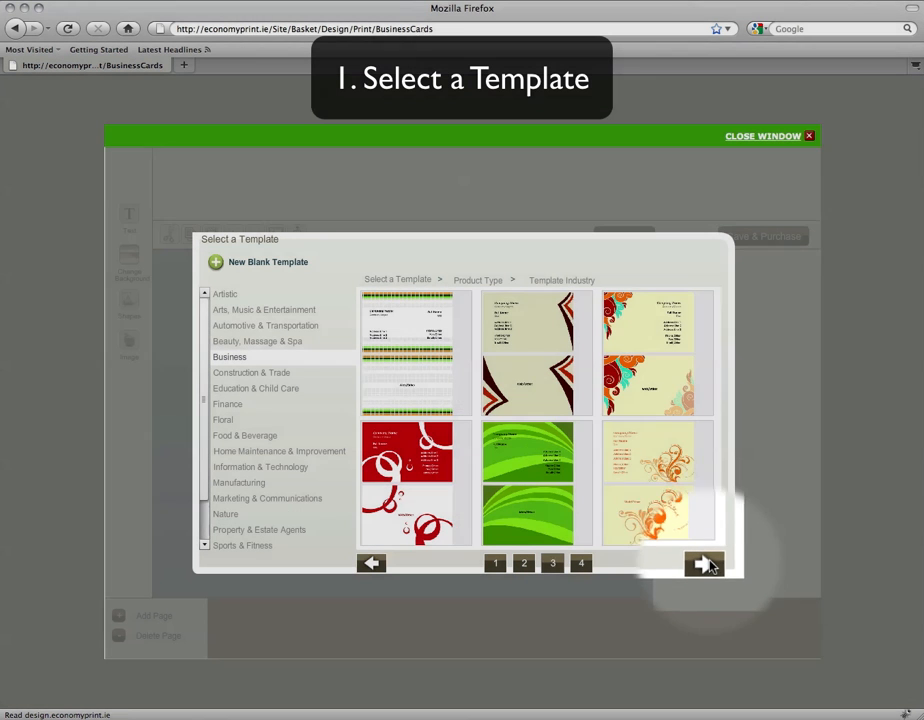
click(706, 565)
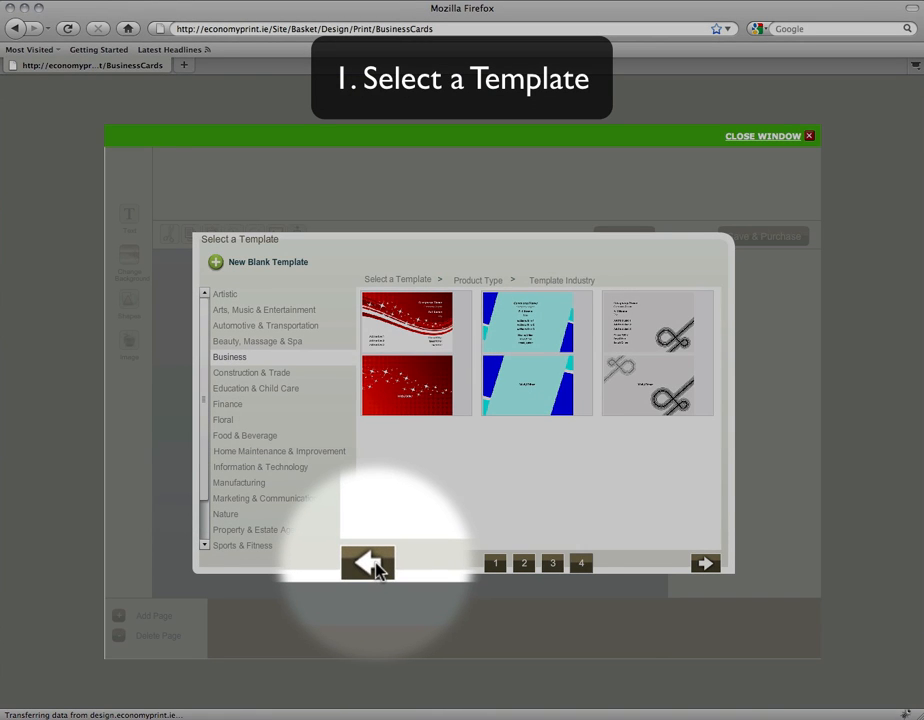
click(377, 569)
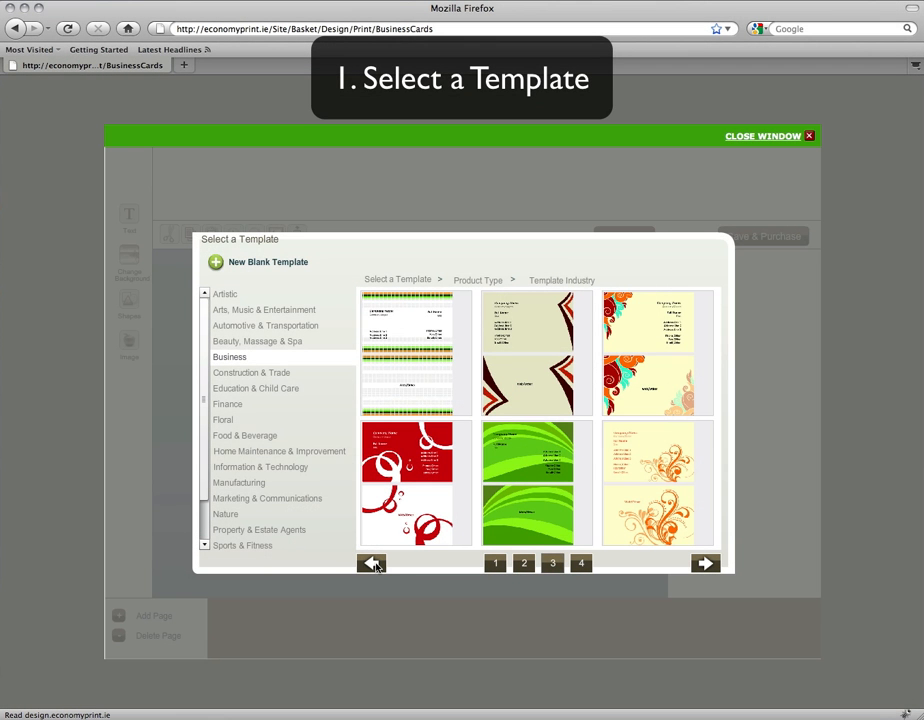
Open the silver tyre-track business card template from the Automotive & Transportation category
click(265, 331)
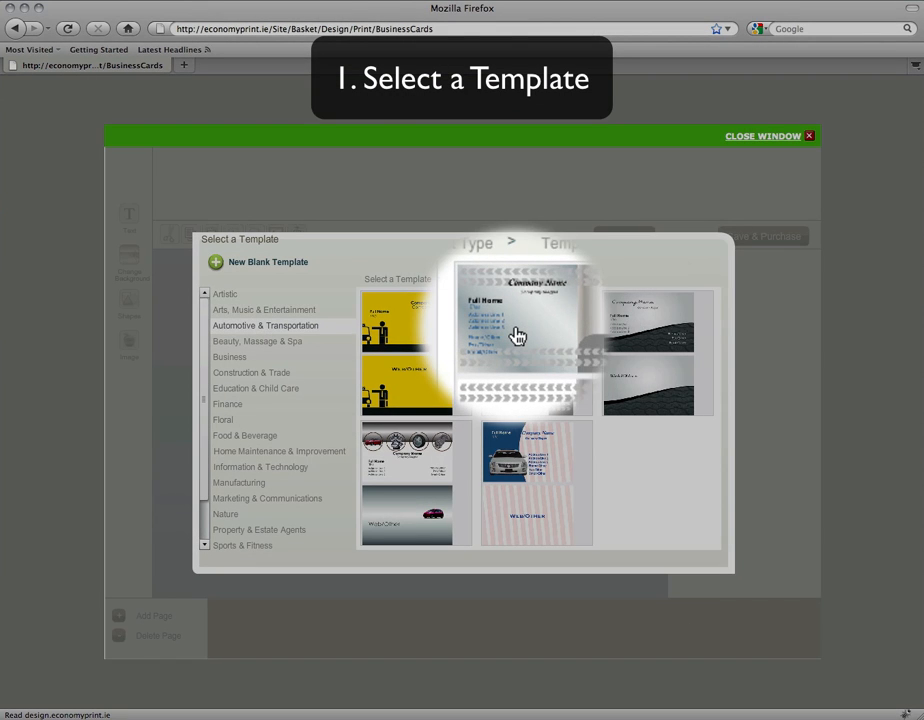
click(516, 334)
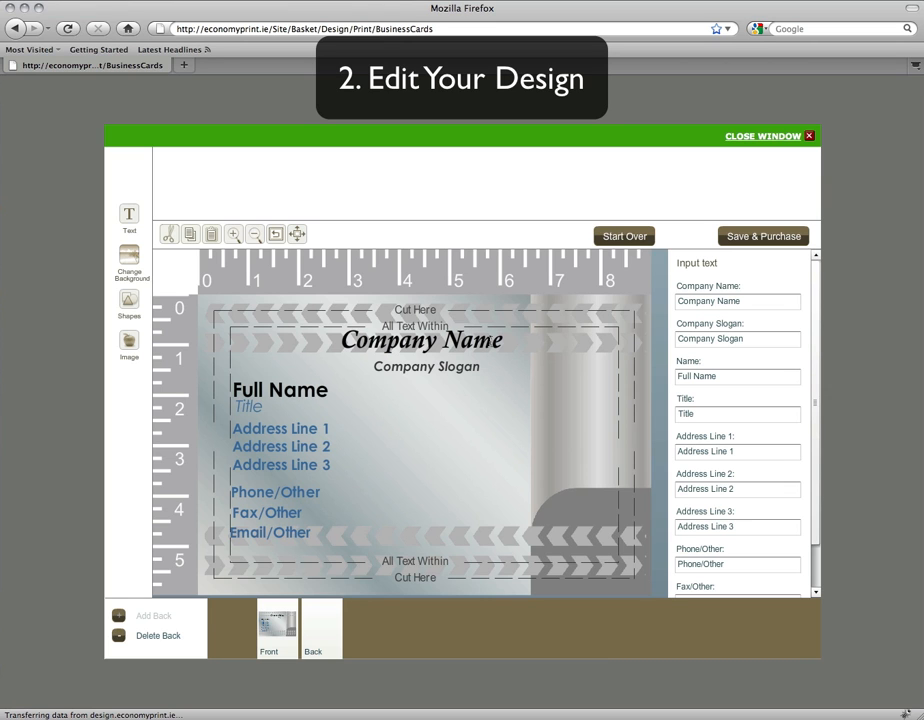
Change the color of the Company Name text on the card to red
click(485, 340)
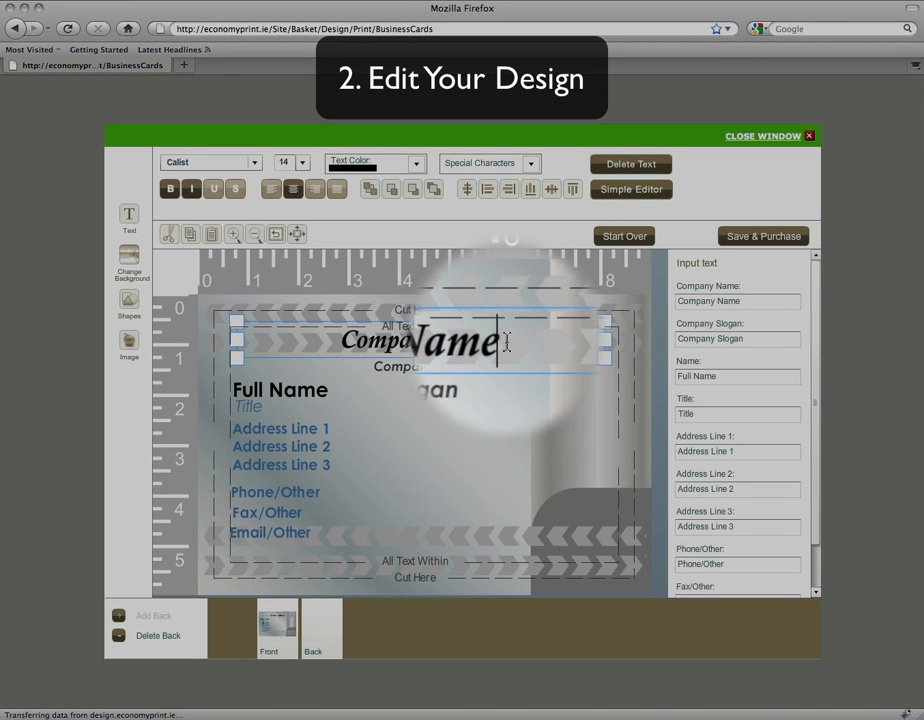
drag(507, 342, 343, 345)
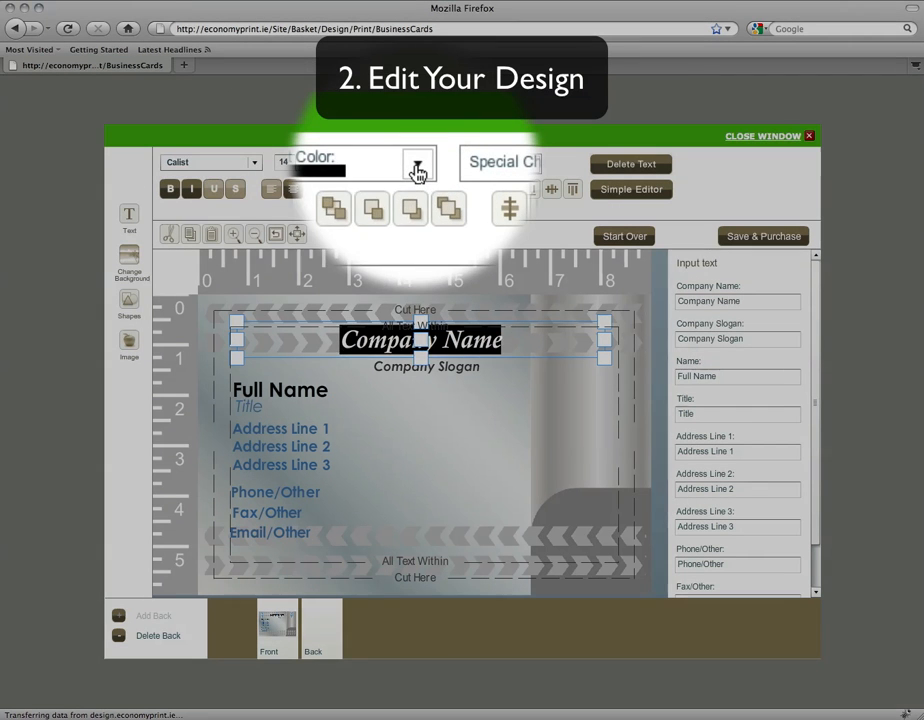
click(416, 164)
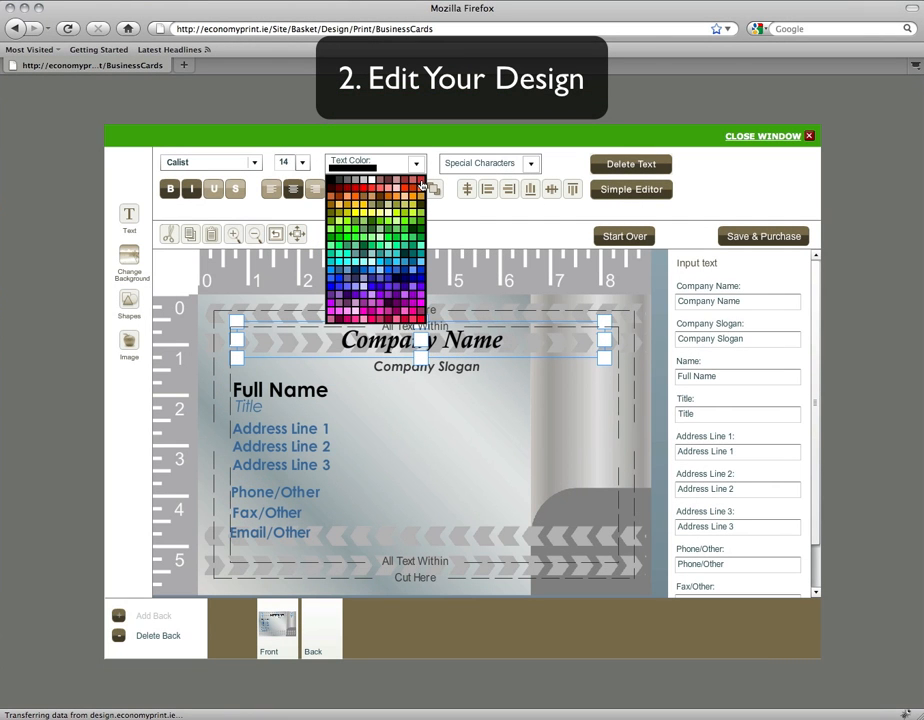
click(420, 185)
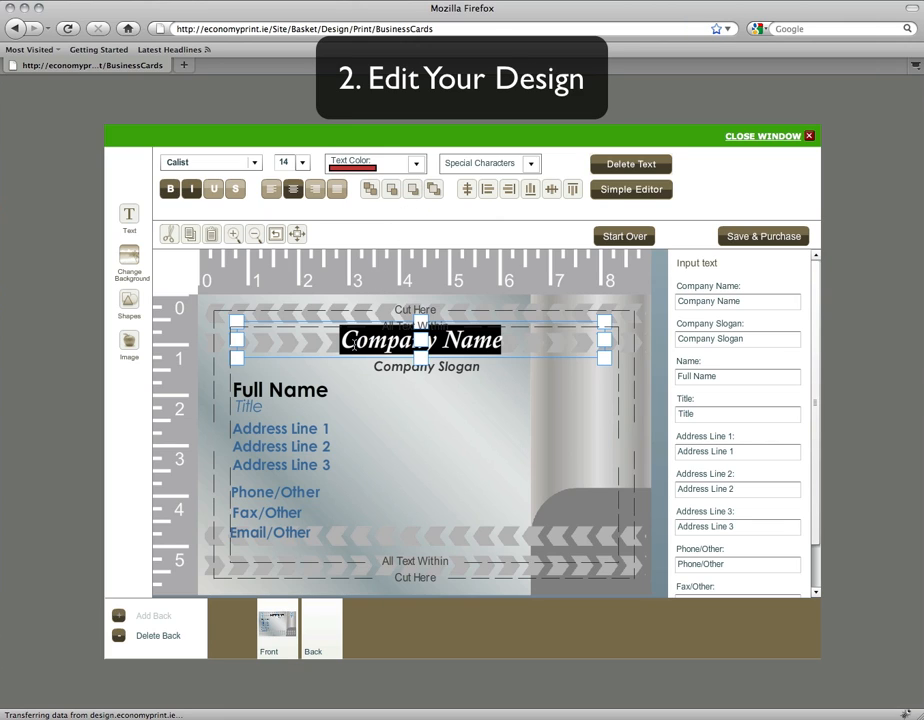
click(510, 340)
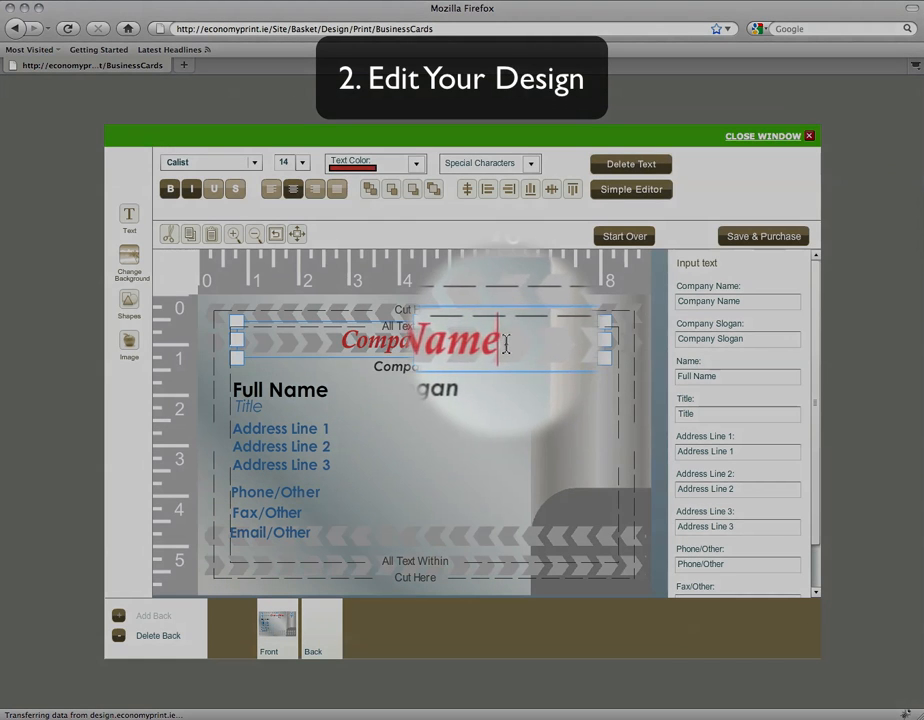
Set the Company Name text to font size 12 and the Trebuchet font
drag(506, 343, 343, 345)
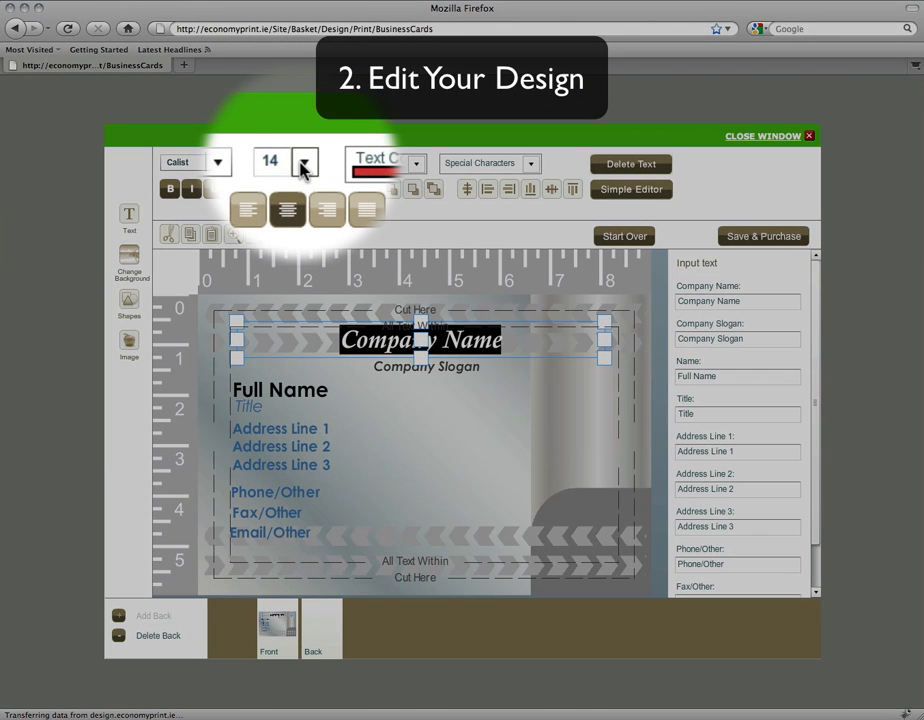
click(302, 166)
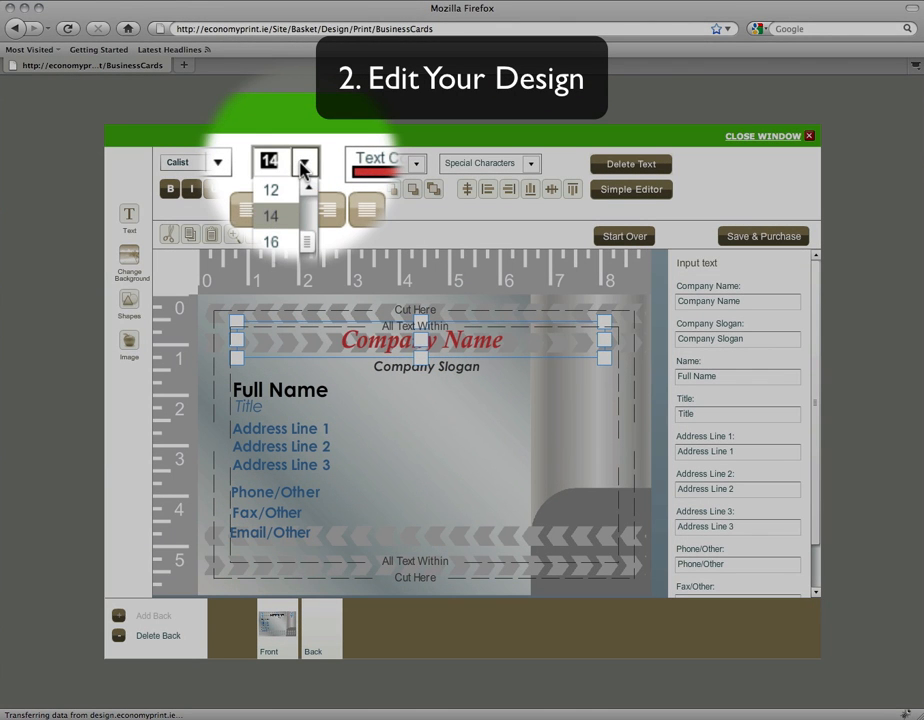
click(296, 182)
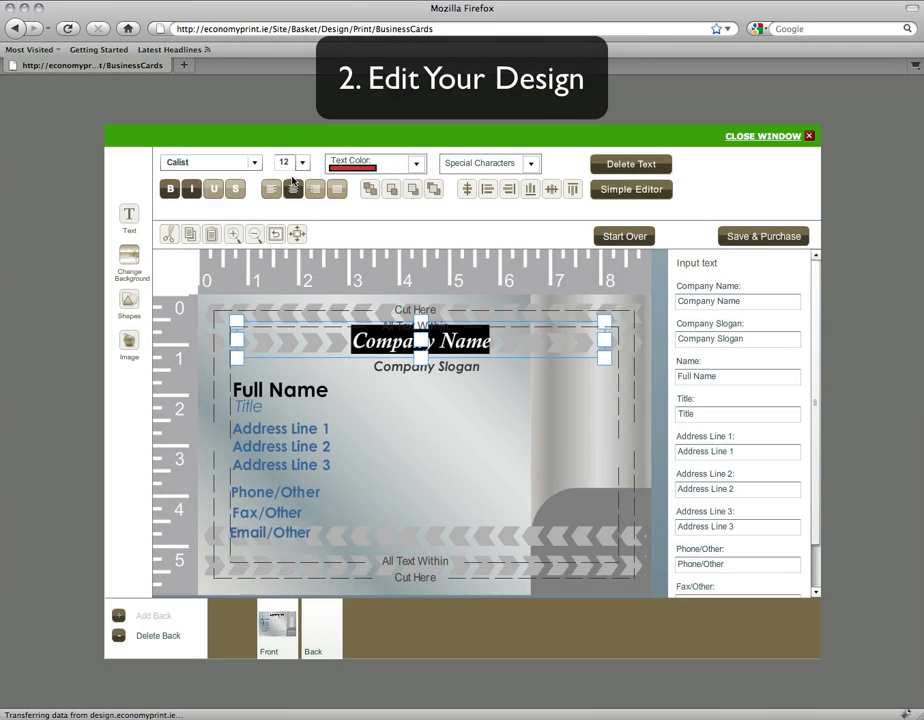
click(255, 162)
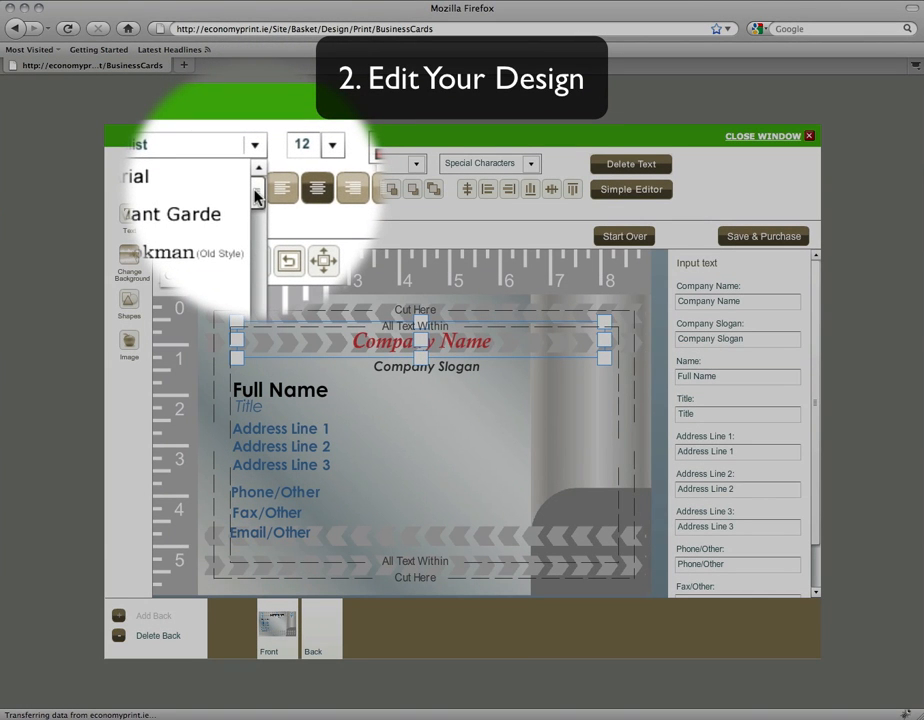
drag(256, 197, 255, 268)
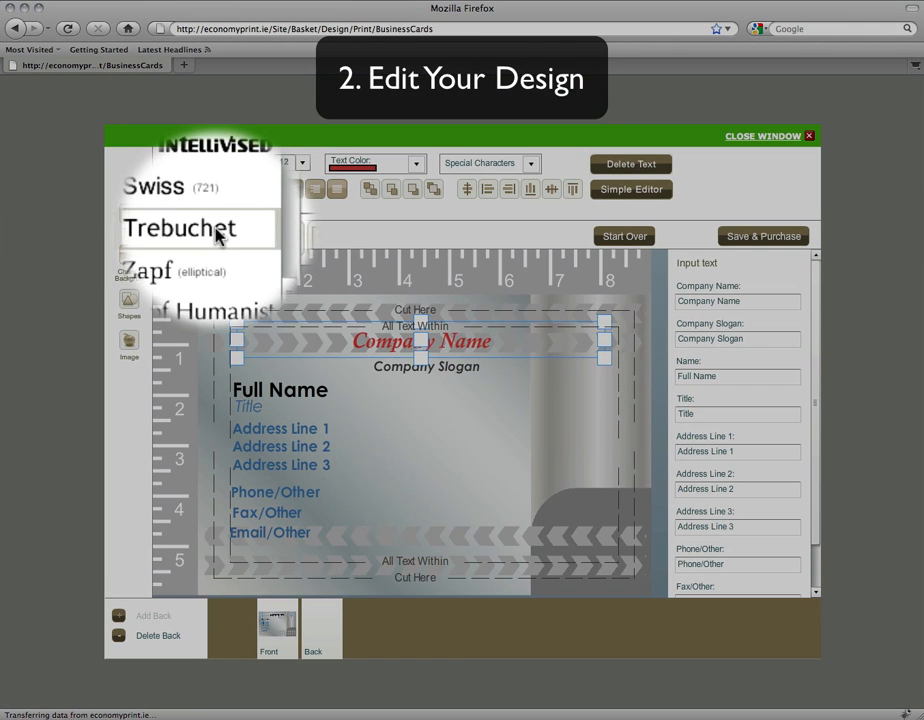
click(215, 229)
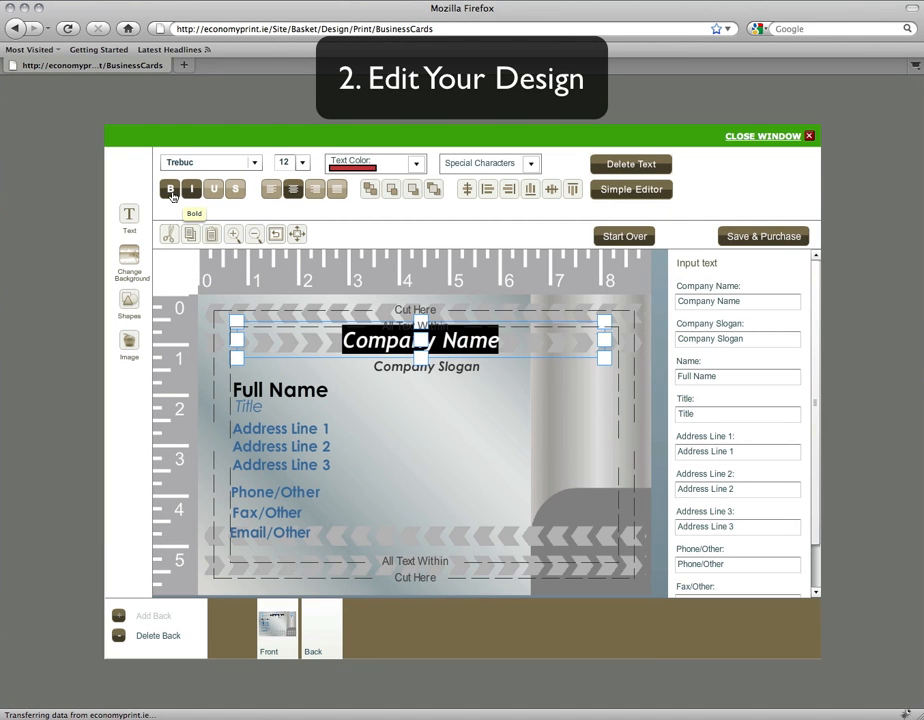
Try out the bold, italic, underline and drop shadow styles on the Company Name text
click(171, 190)
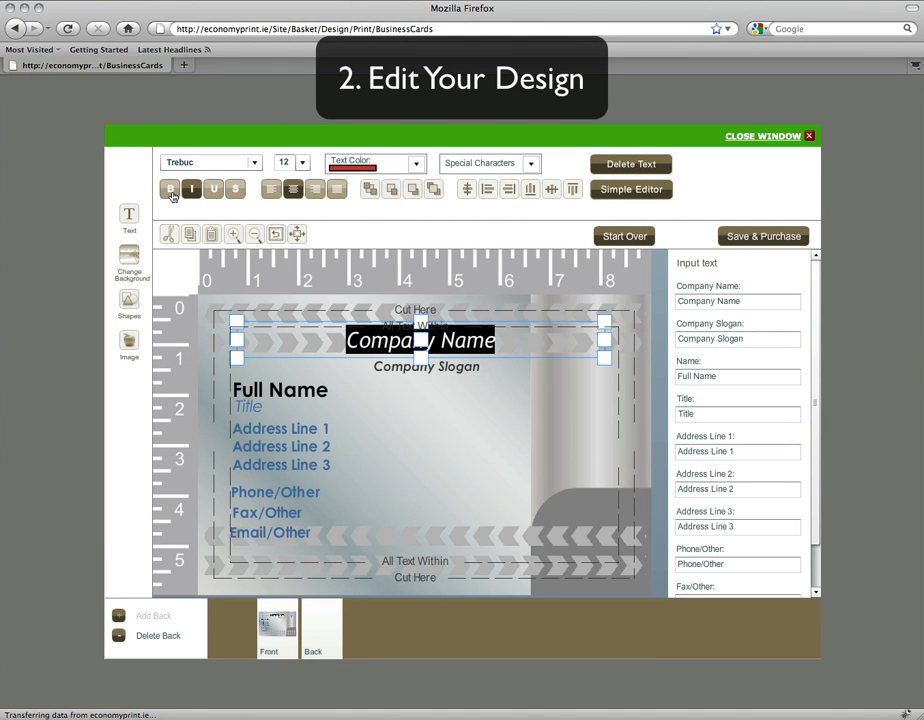
click(171, 192)
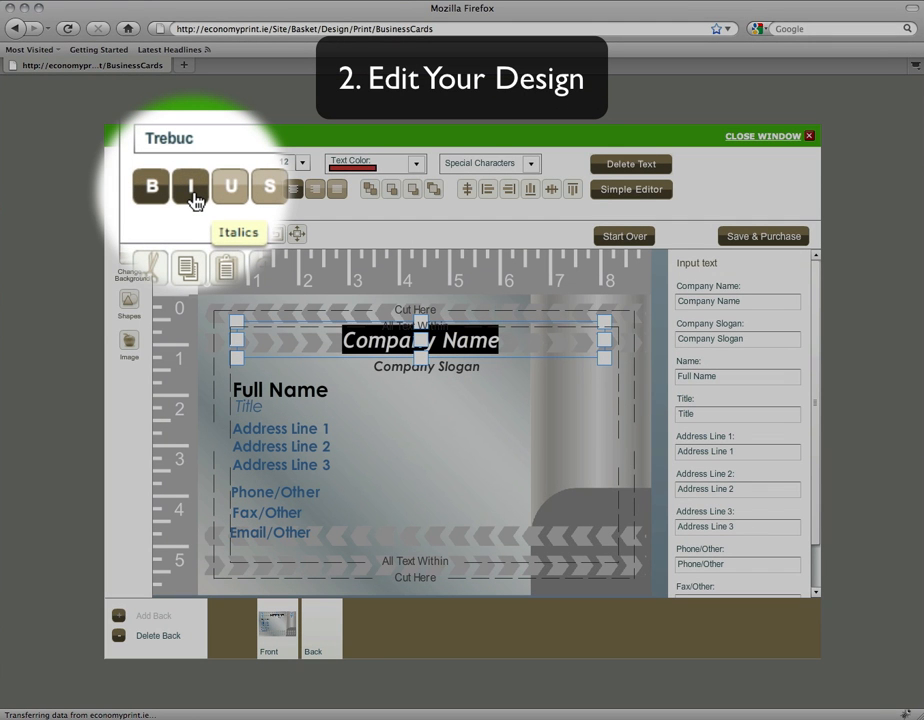
click(194, 195)
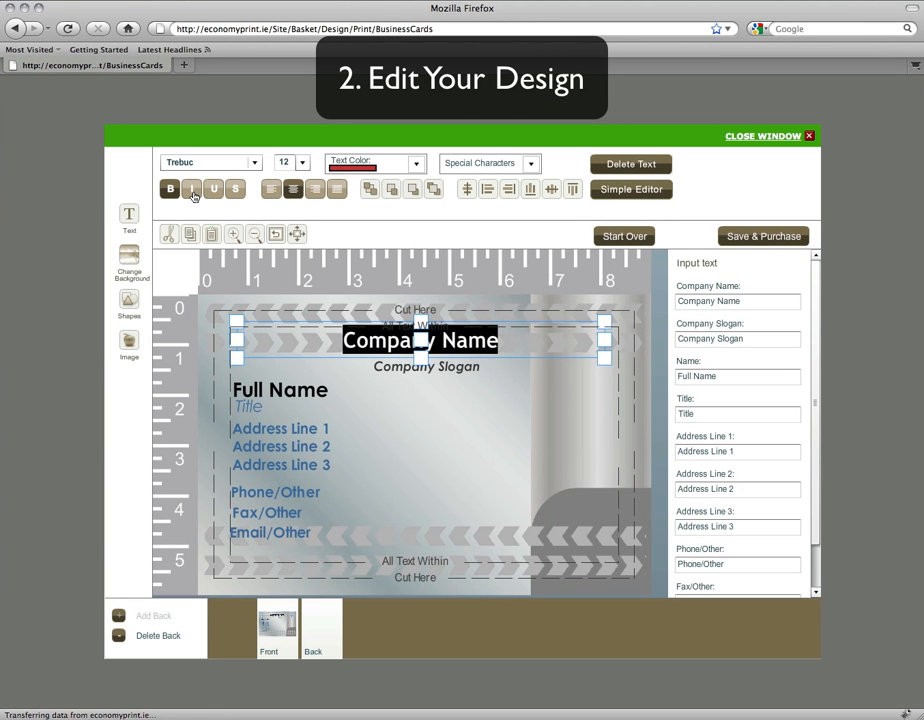
click(194, 195)
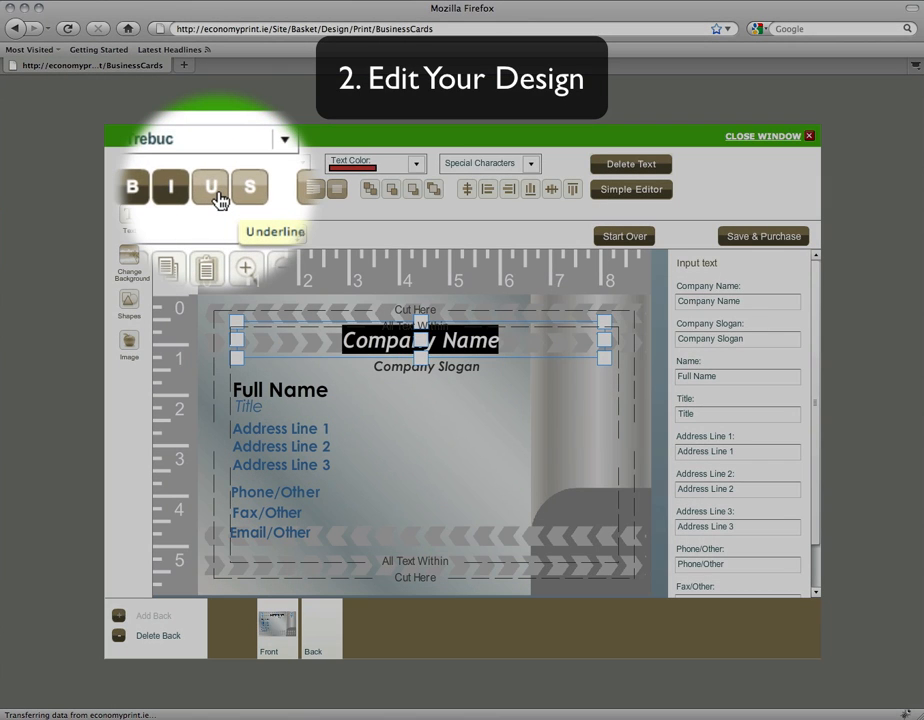
click(213, 190)
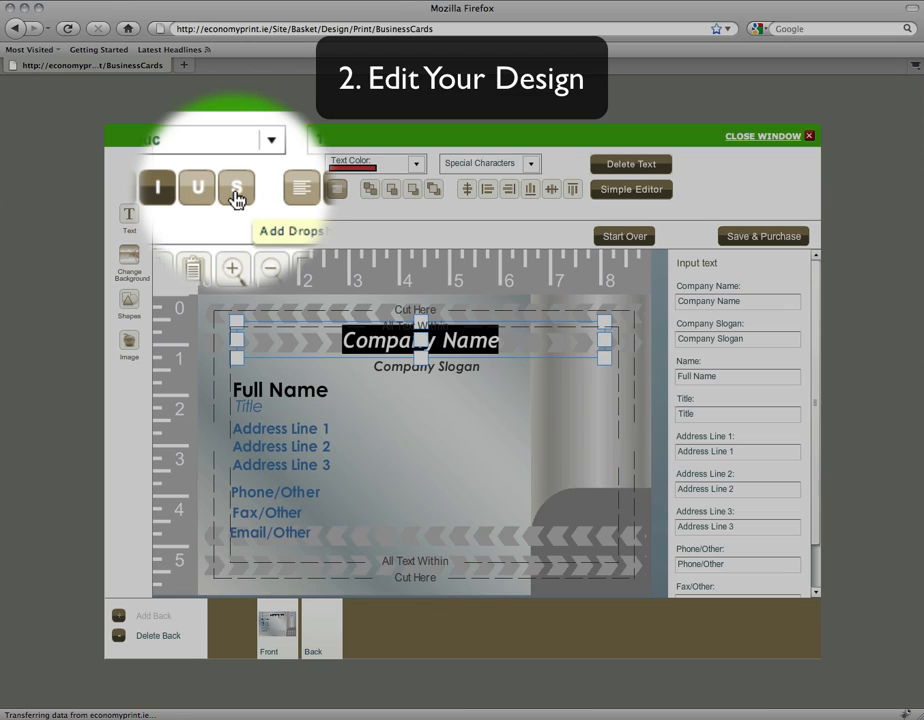
click(237, 196)
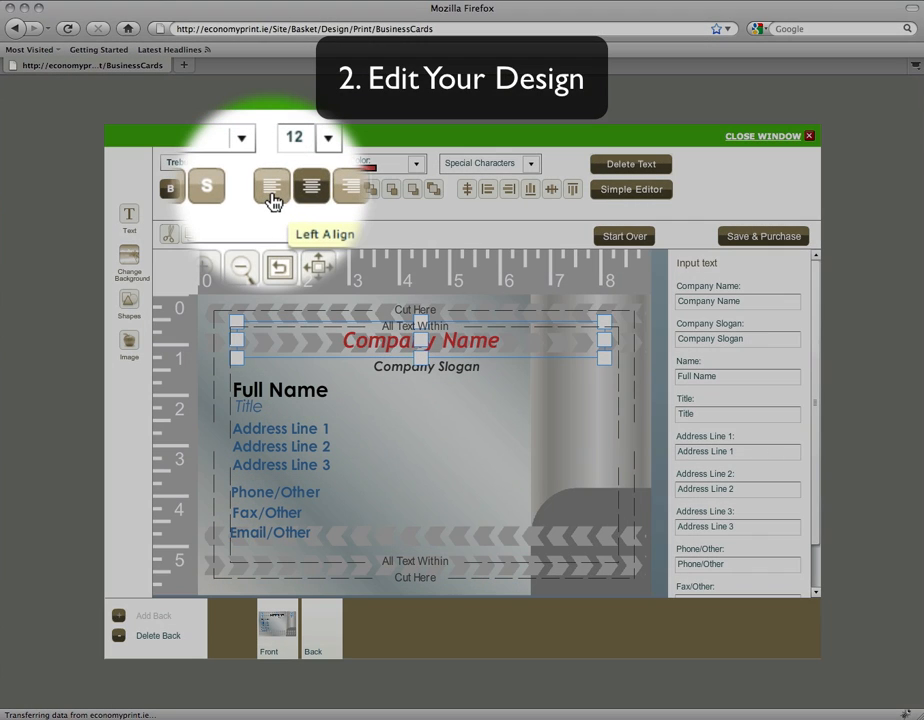
Try left, right and justified alignment on the Company Name text, and return it to centred
click(270, 192)
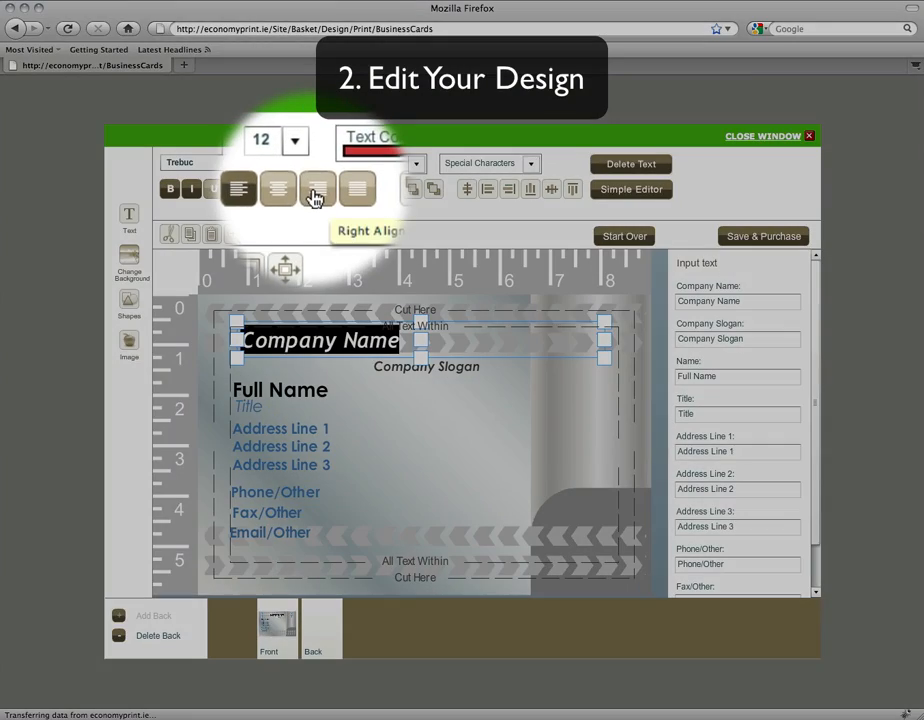
click(315, 192)
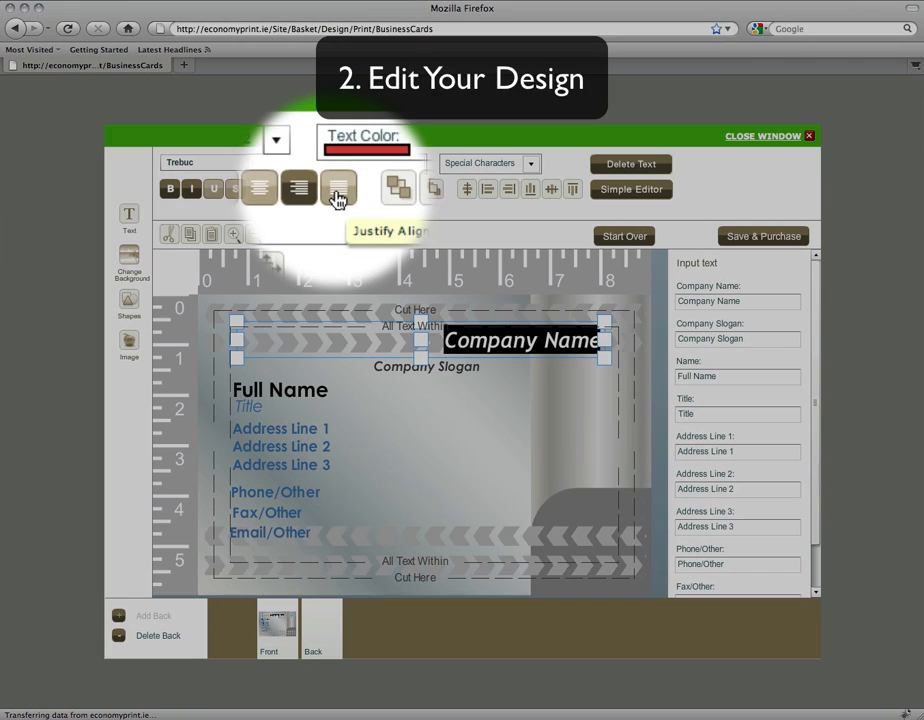
click(340, 190)
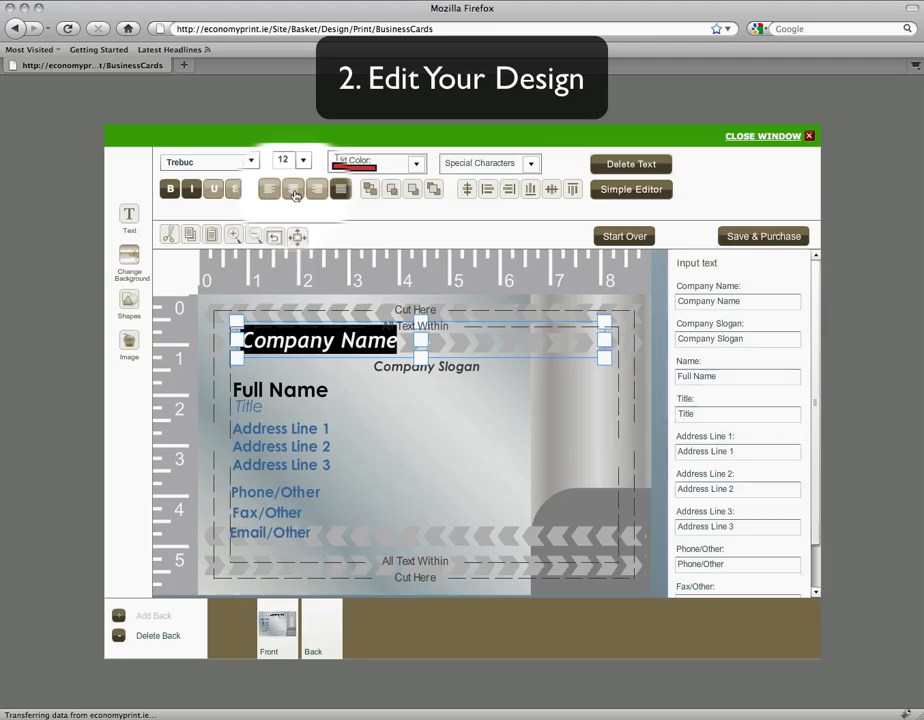
click(293, 192)
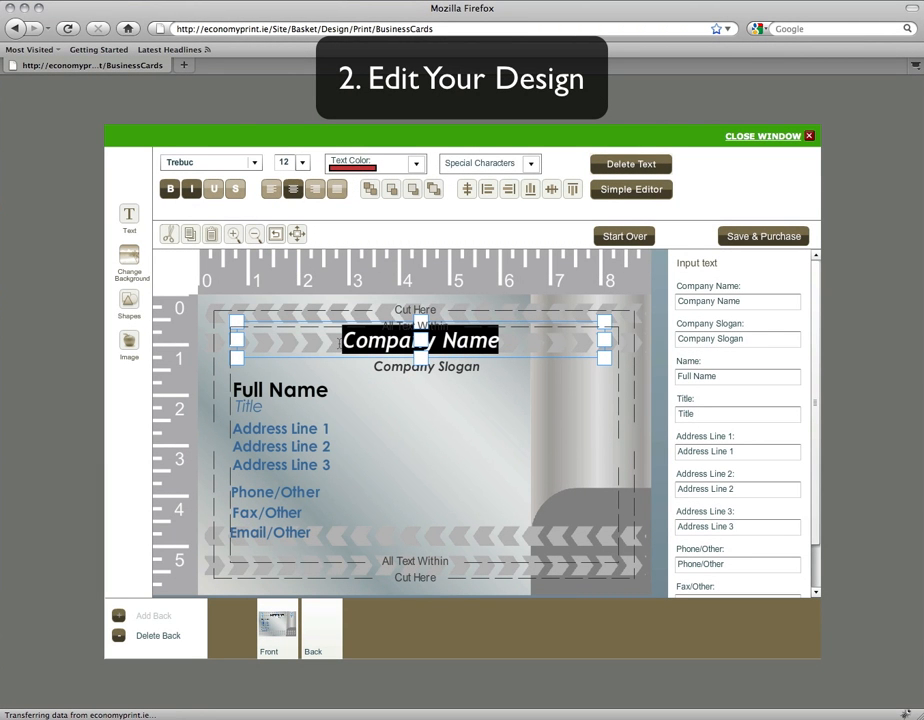
click(339, 342)
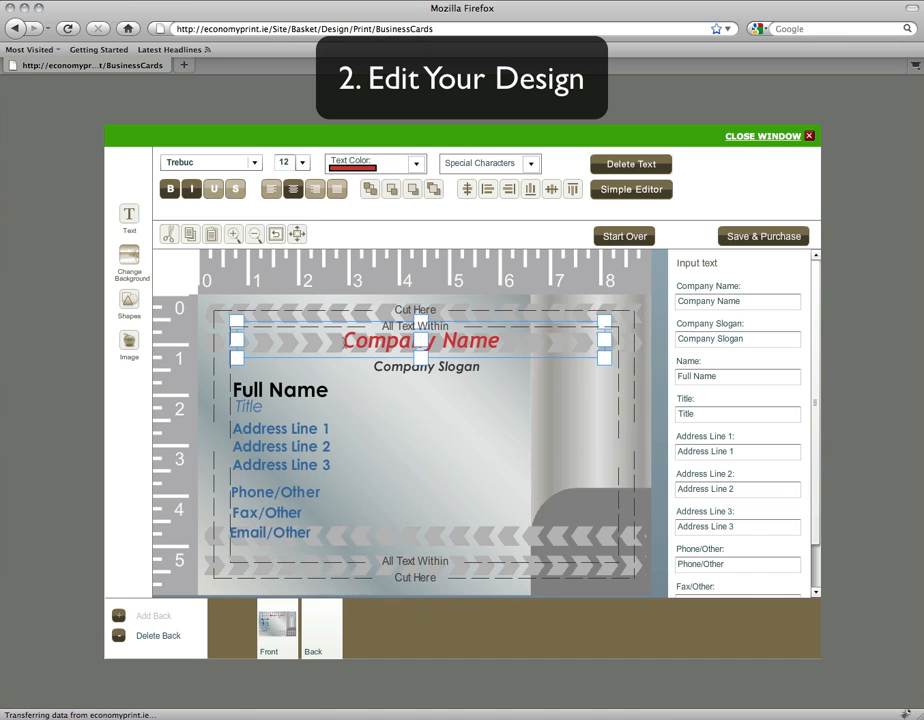
Replace the Company Slogan text with "We Have Great Tires!"
click(376, 368)
drag(376, 368, 487, 365)
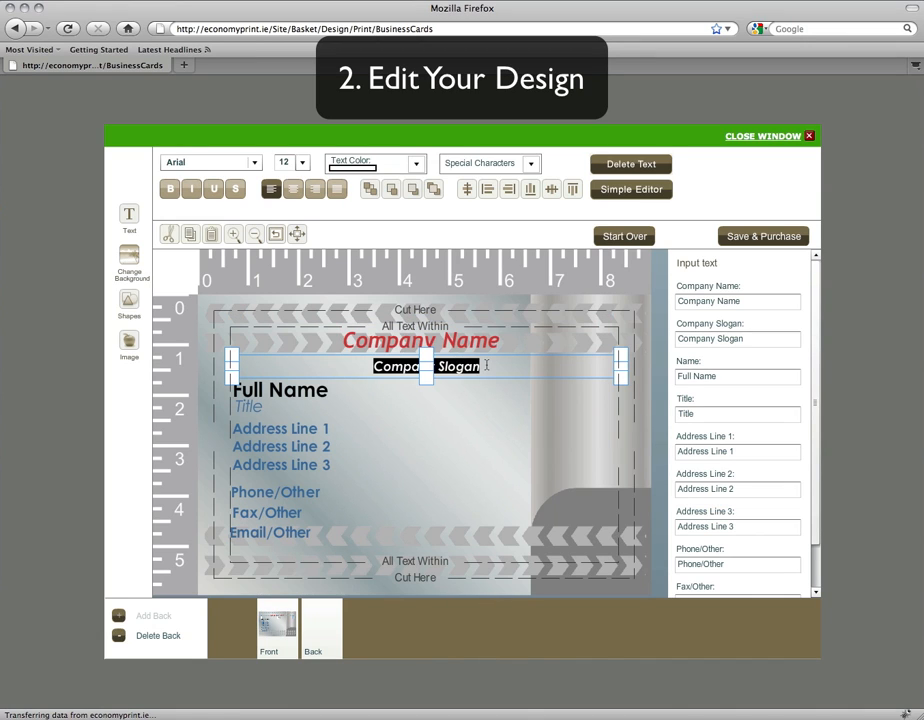
click(485, 409)
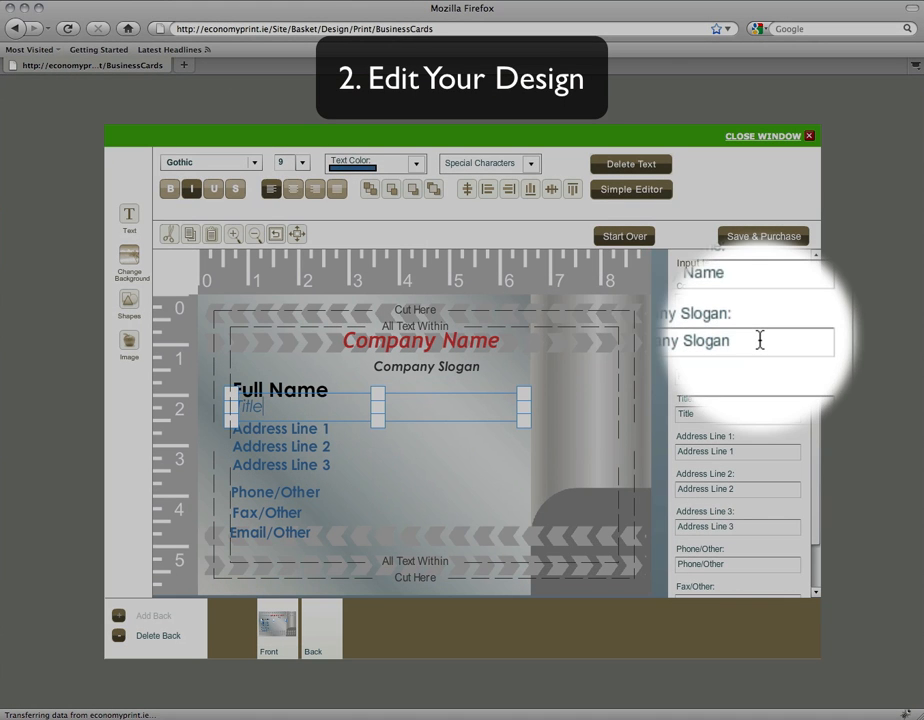
click(759, 340)
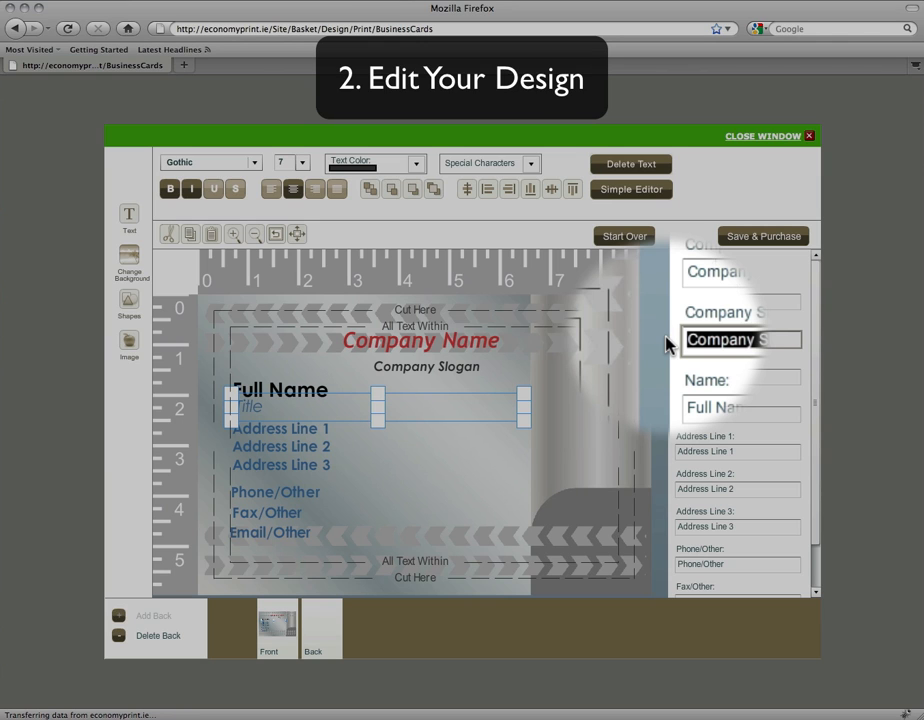
text(We Have )
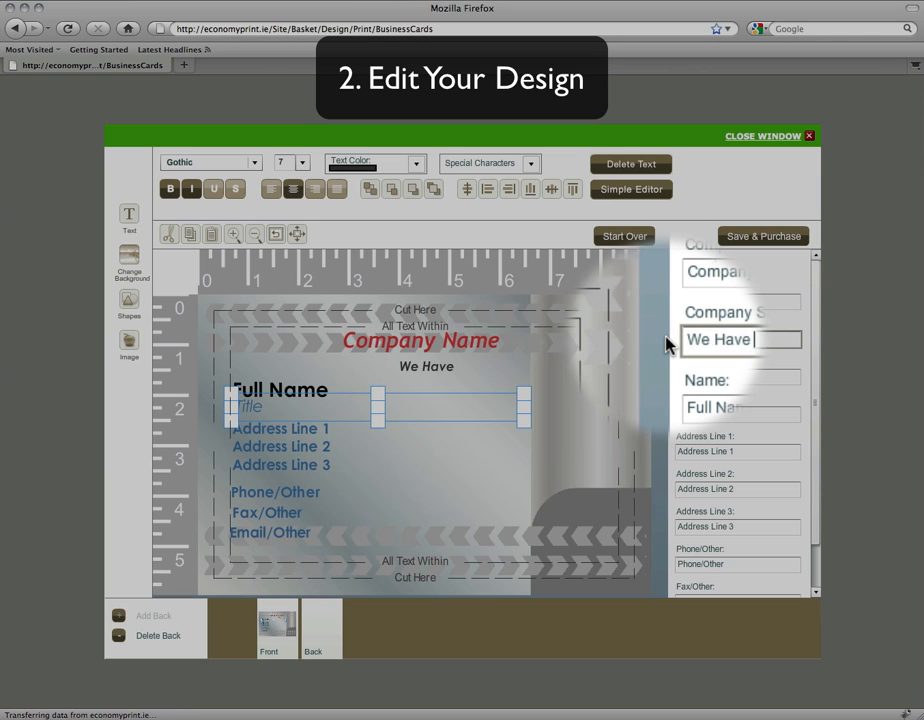
text(Great Tires)
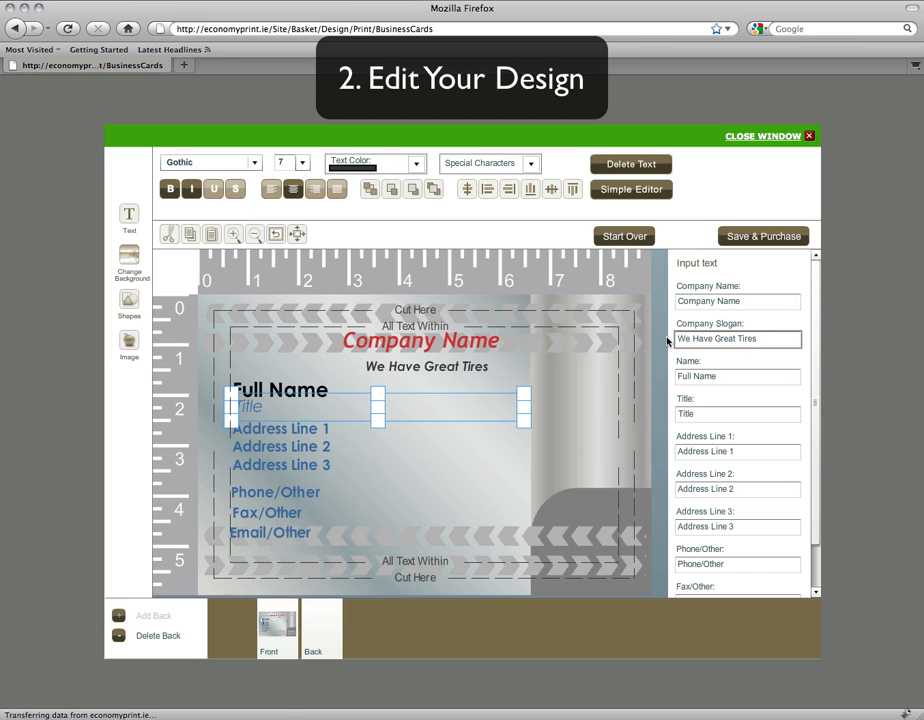
text(!)
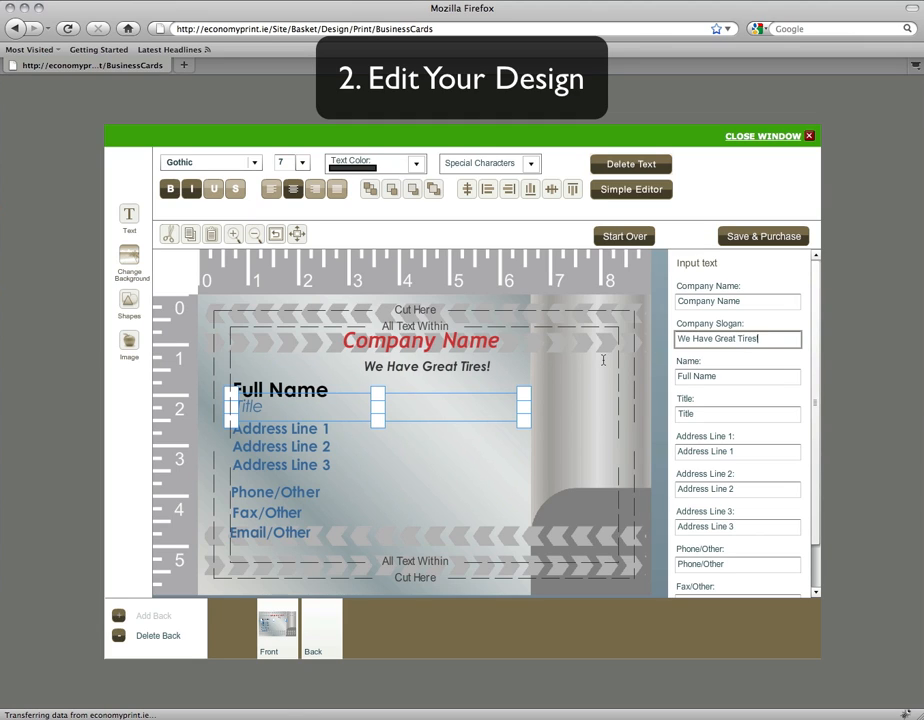
Reposition the slogan text slightly lower on the card beneath the Company Name
click(490, 366)
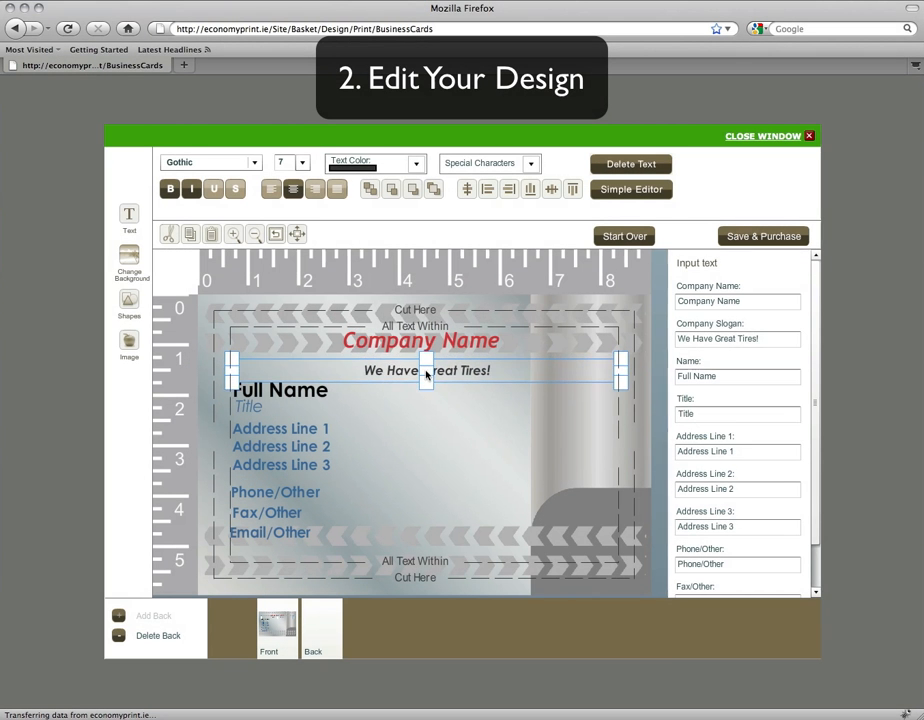
mouse_move(426, 375)
mouse_down()
mouse_move(423, 398)
mouse_move(427, 370)
mouse_move(344, 369)
mouse_move(479, 366)
mouse_move(426, 368)
mouse_up()
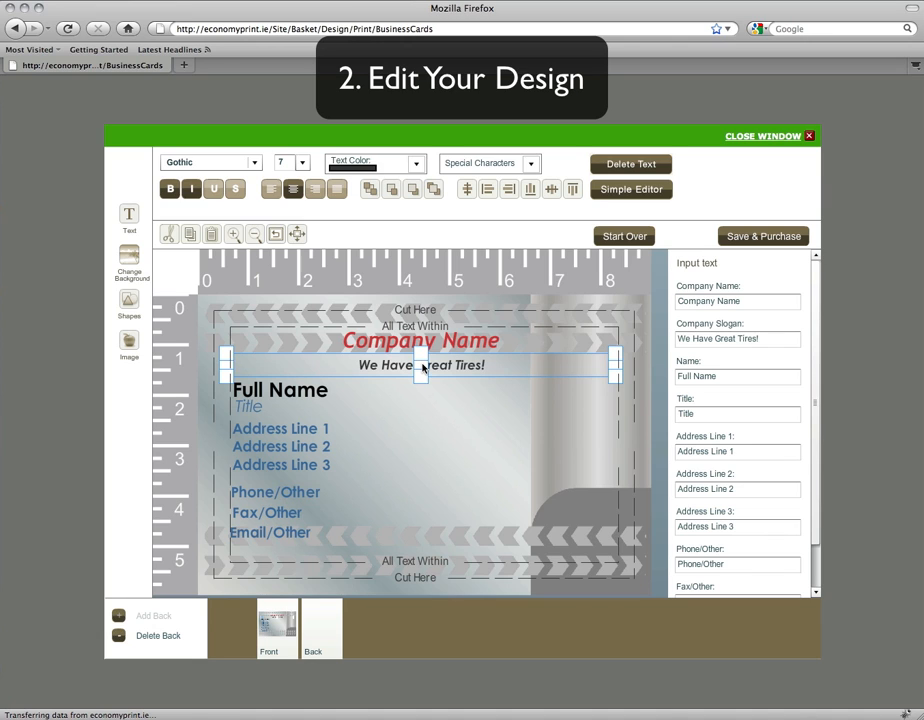
mouse_move(421, 367)
mouse_down()
mouse_move(423, 382)
mouse_move(423, 368)
mouse_move(423, 381)
mouse_move(423, 373)
mouse_move(398, 373)
mouse_move(443, 375)
mouse_move(402, 374)
mouse_move(433, 374)
mouse_move(420, 373)
mouse_up()
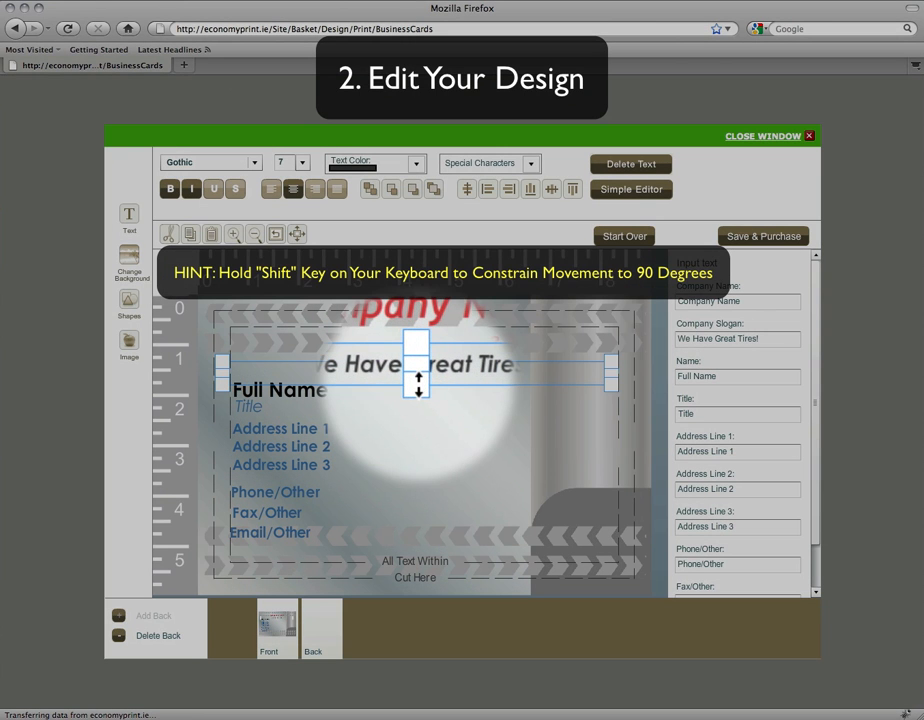
Resize the slogan's text box to fit closely around its text and centre it under the Company Name
mouse_move(418, 385)
mouse_down()
mouse_move(415, 421)
mouse_move(418, 409)
mouse_up()
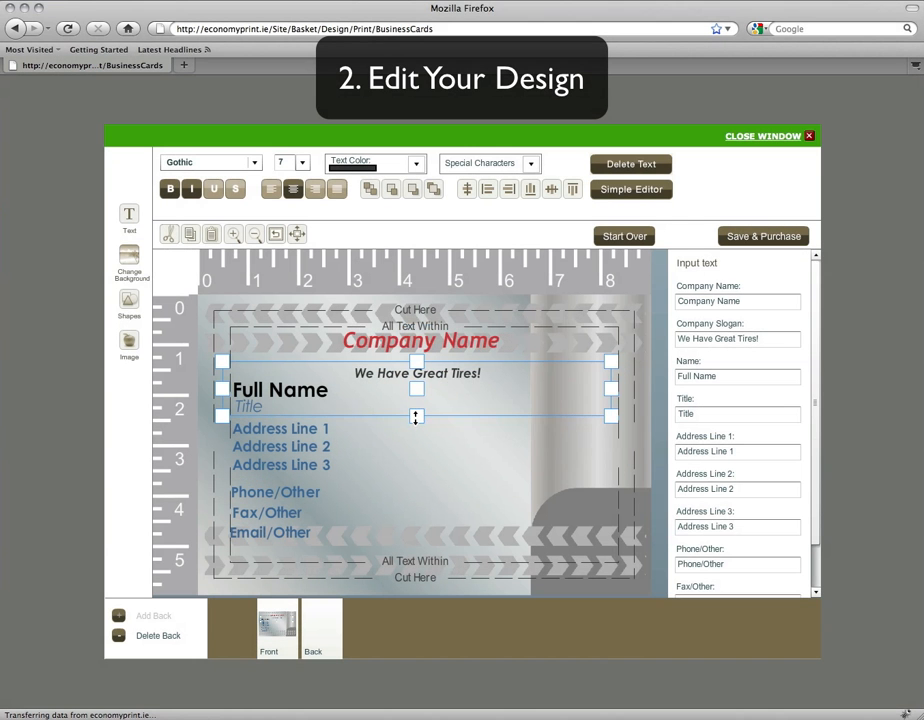
drag(416, 419, 415, 412)
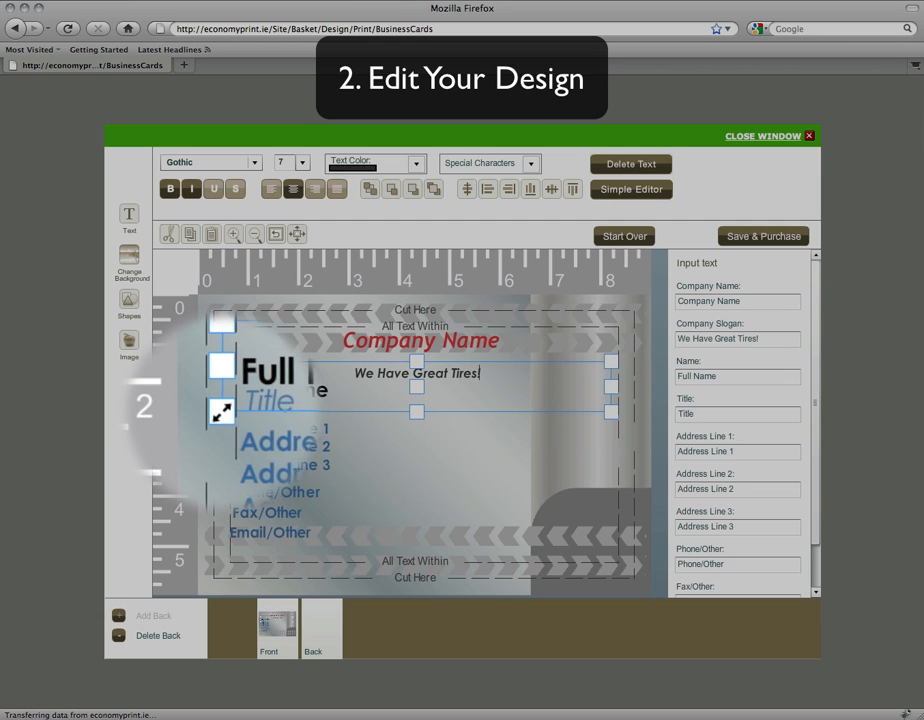
drag(222, 411, 450, 387)
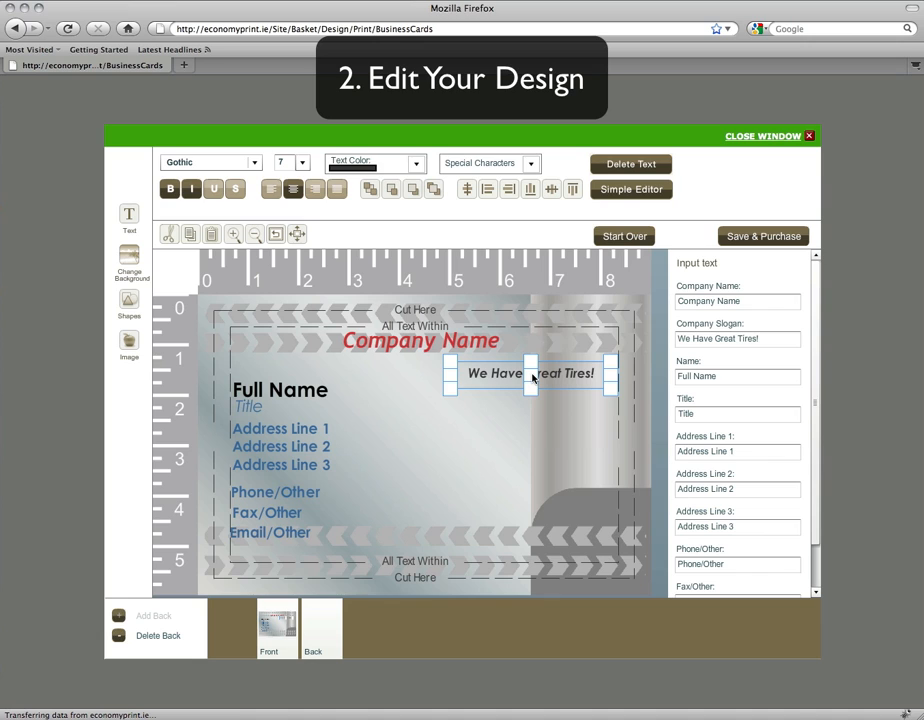
drag(531, 377, 427, 377)
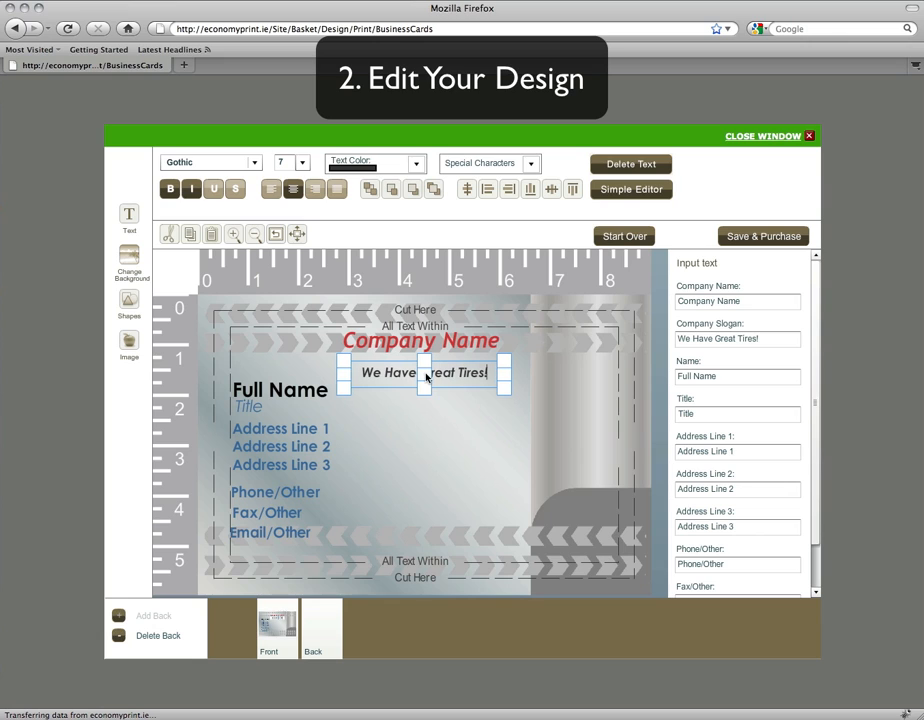
click(426, 408)
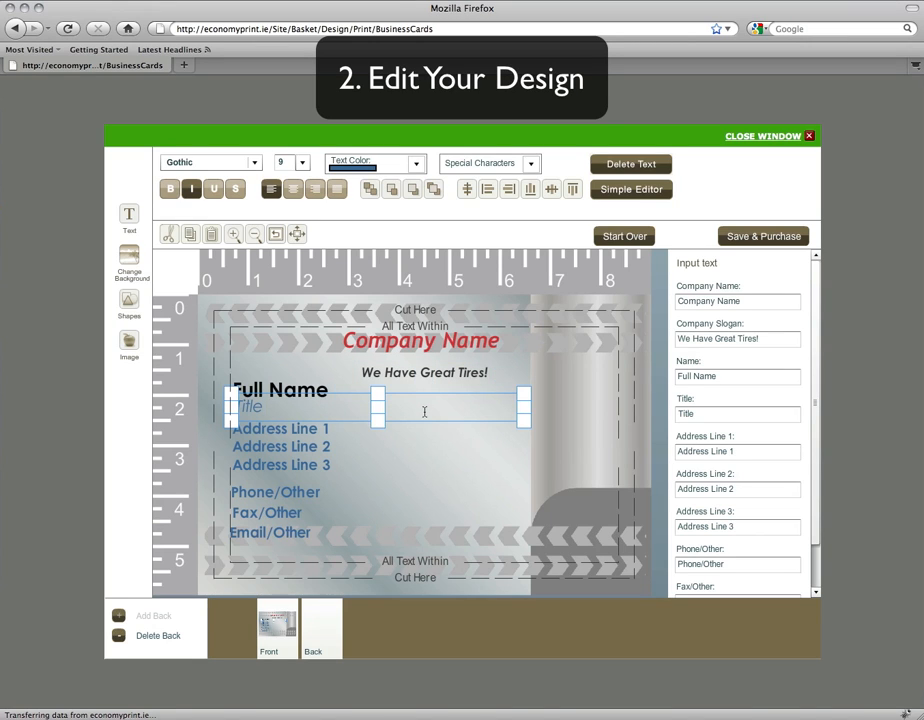
click(277, 351)
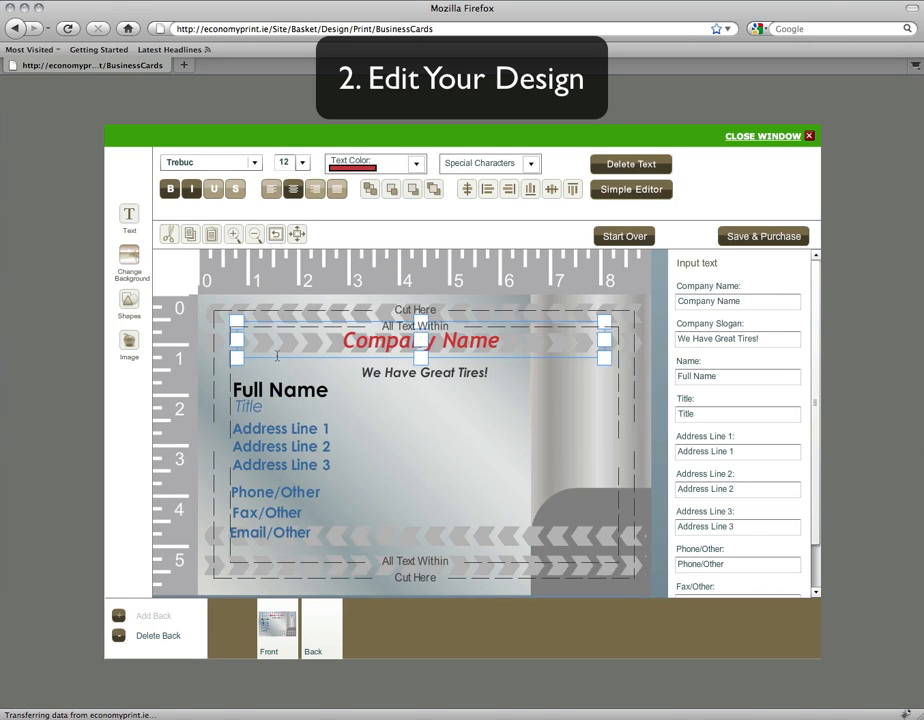
click(277, 369)
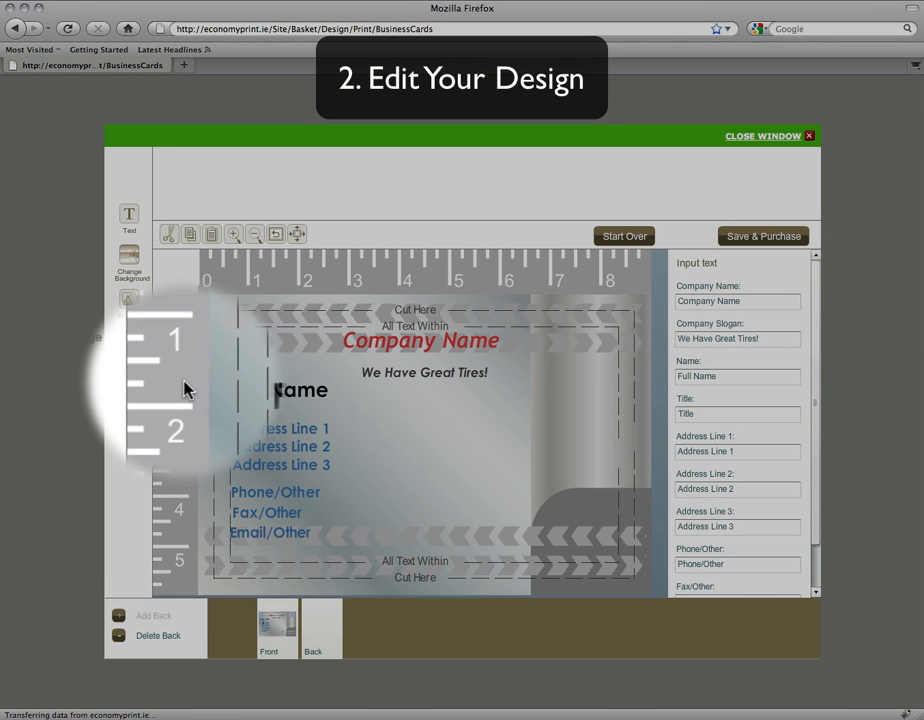
Place a vertical guide along the card's left safe-text line and a horizontal guide along its upper safe-text line
drag(185, 388, 229, 394)
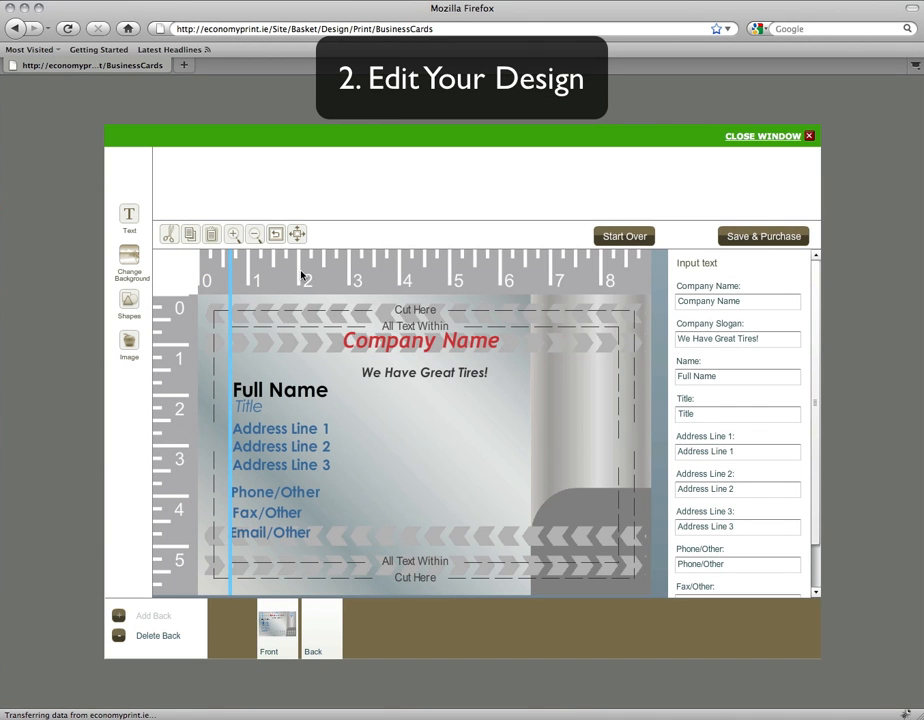
drag(306, 276, 297, 329)
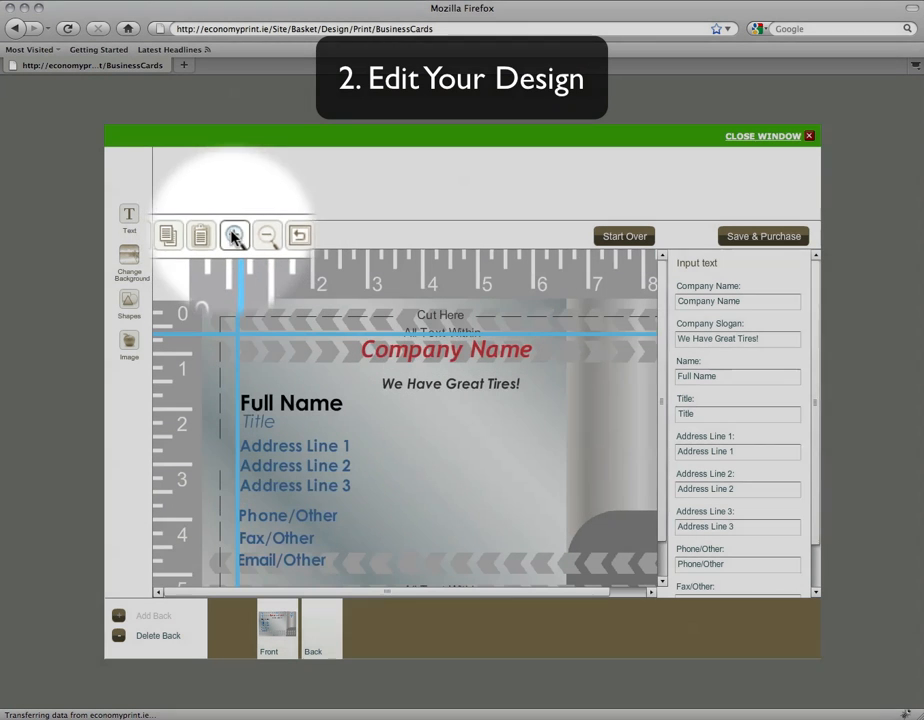
click(233, 236)
click(233, 236)
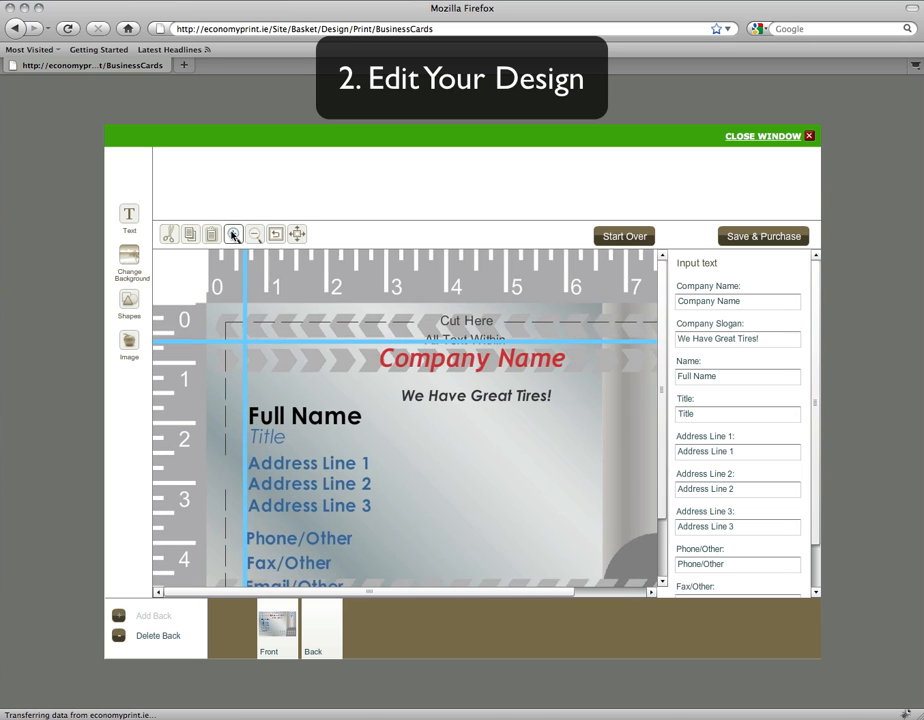
click(233, 236)
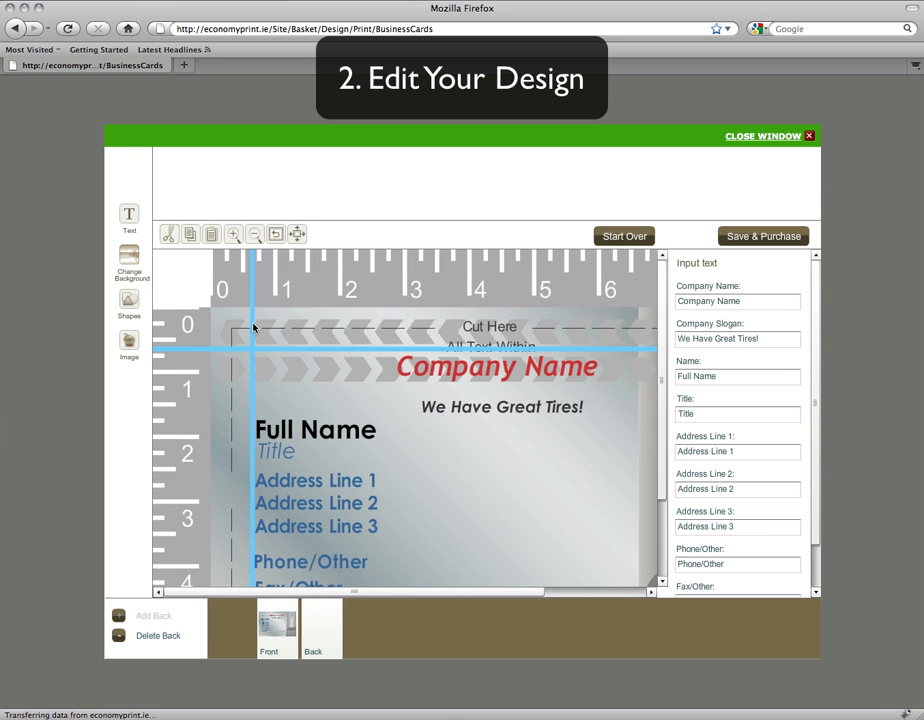
drag(257, 328, 248, 328)
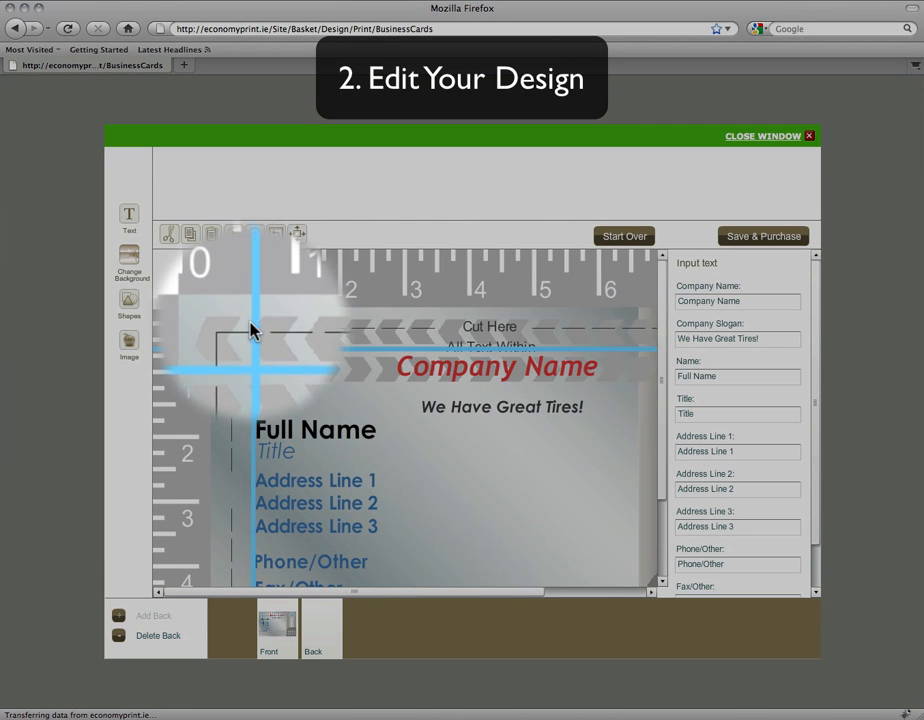
Remove the vertical and horizontal guides from the card
drag(251, 326, 177, 340)
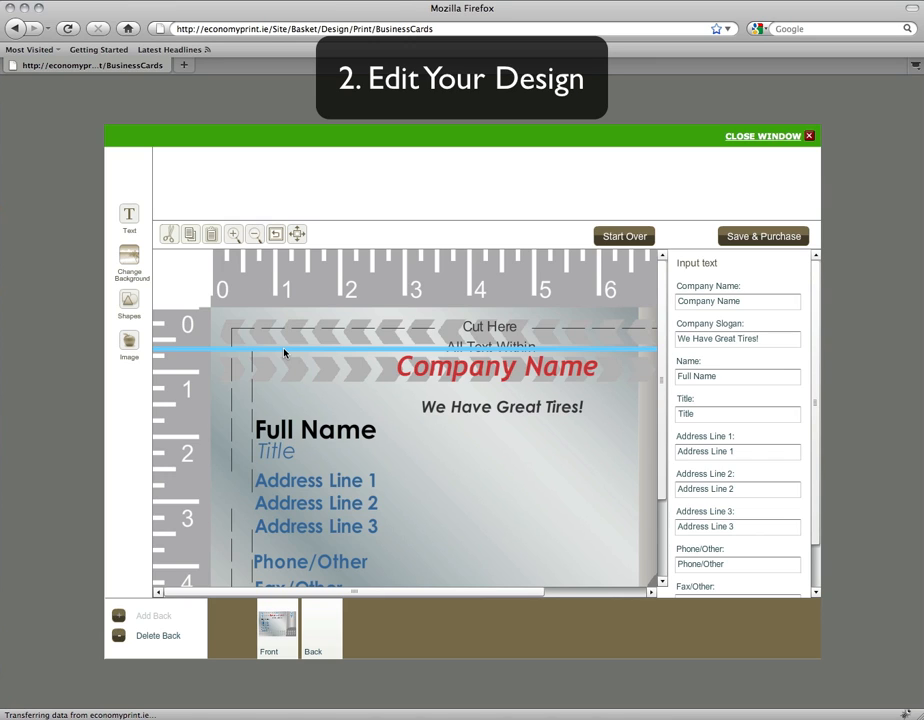
drag(284, 352, 291, 289)
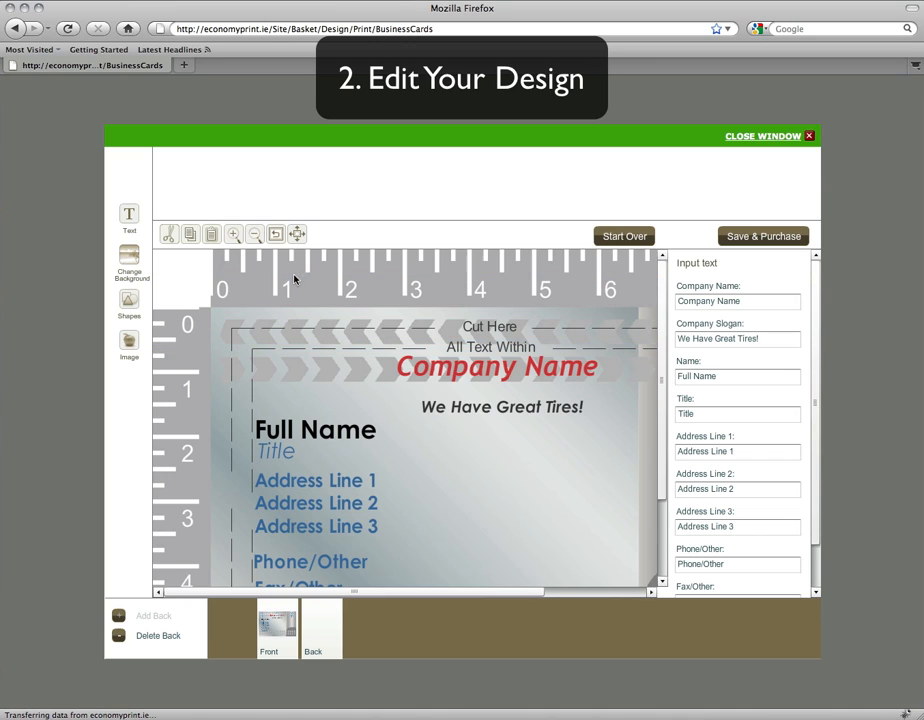
click(255, 234)
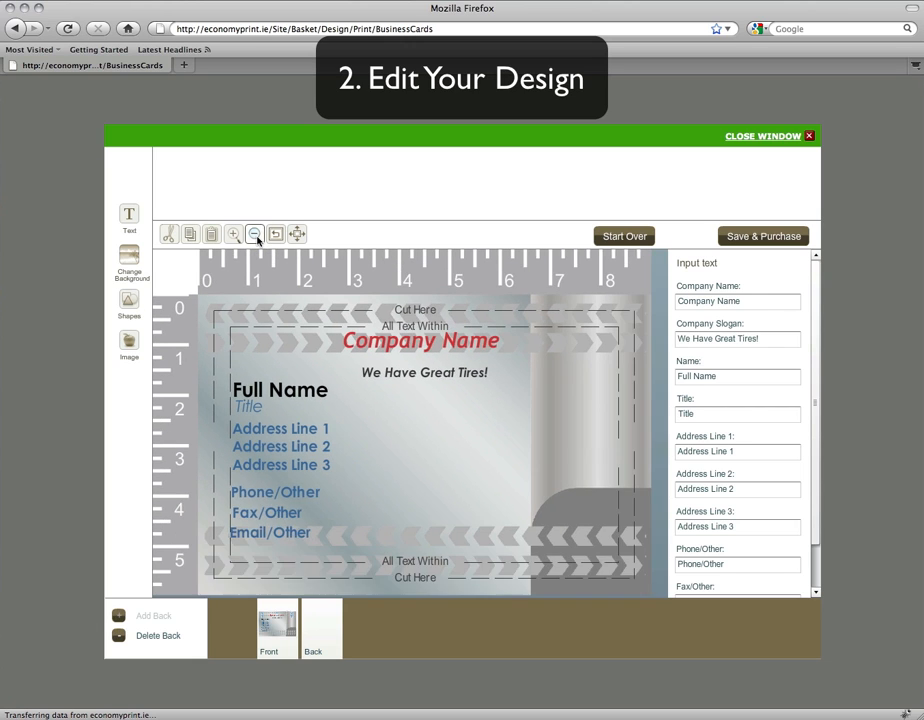
click(257, 238)
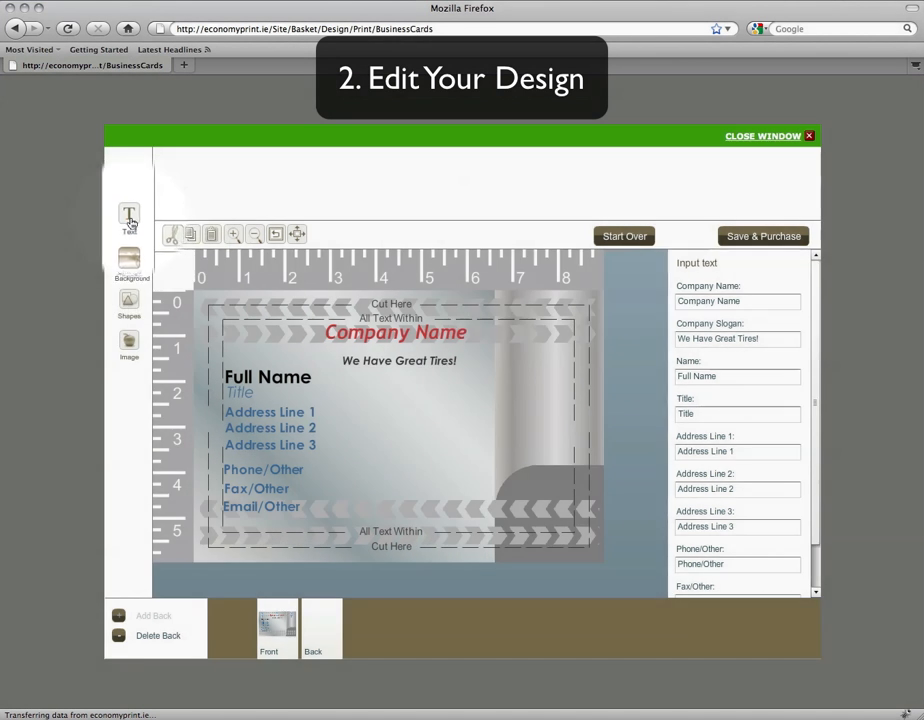
Add a text box containing the mobile phone number, with the label "Mobile Phone"
click(129, 223)
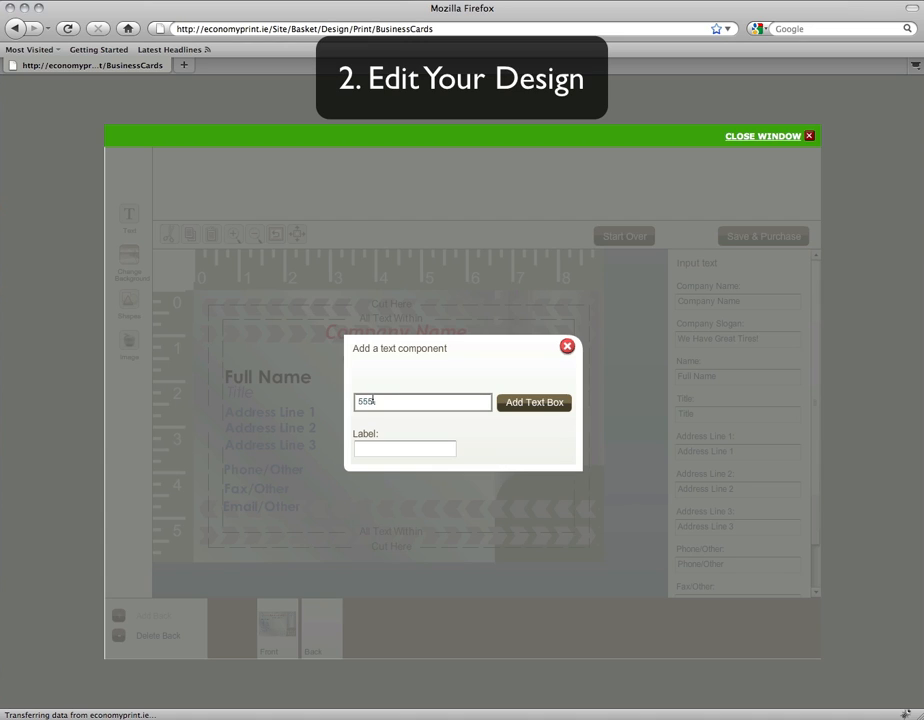
text(55-1212)
click(381, 451)
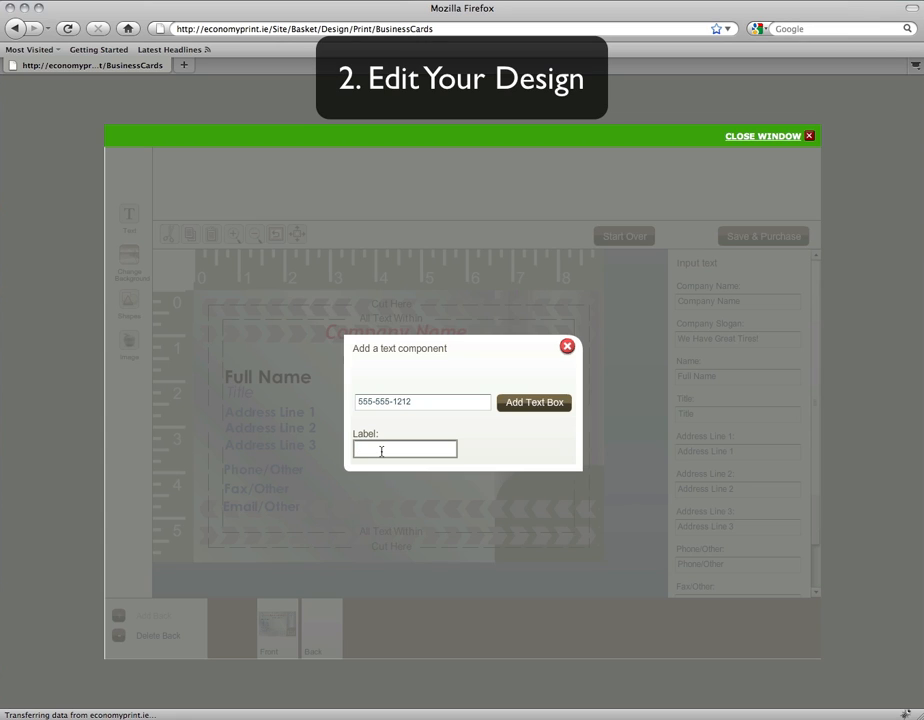
text(Mobile Phone)
click(520, 405)
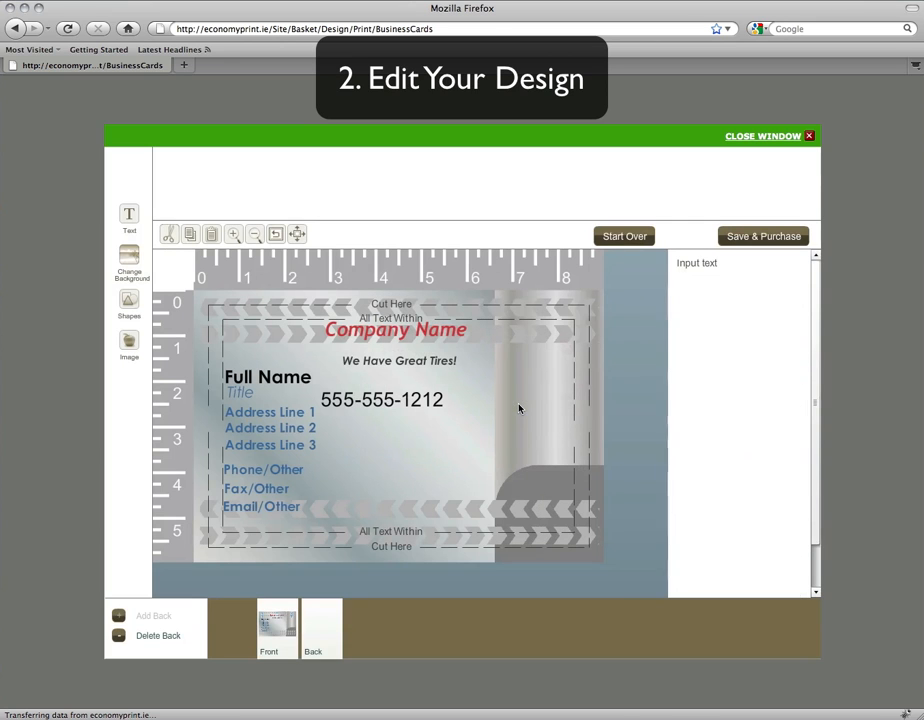
Shorten the new phone number's text box and move it towards the card's right edge, level with the address lines
click(434, 403)
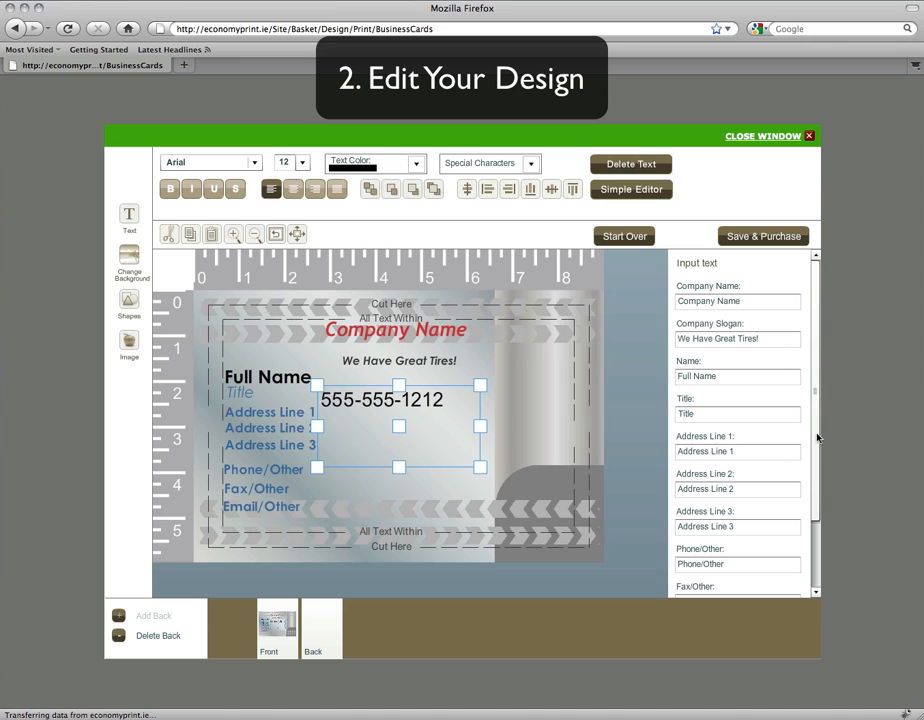
scroll(818, 489, down, 3)
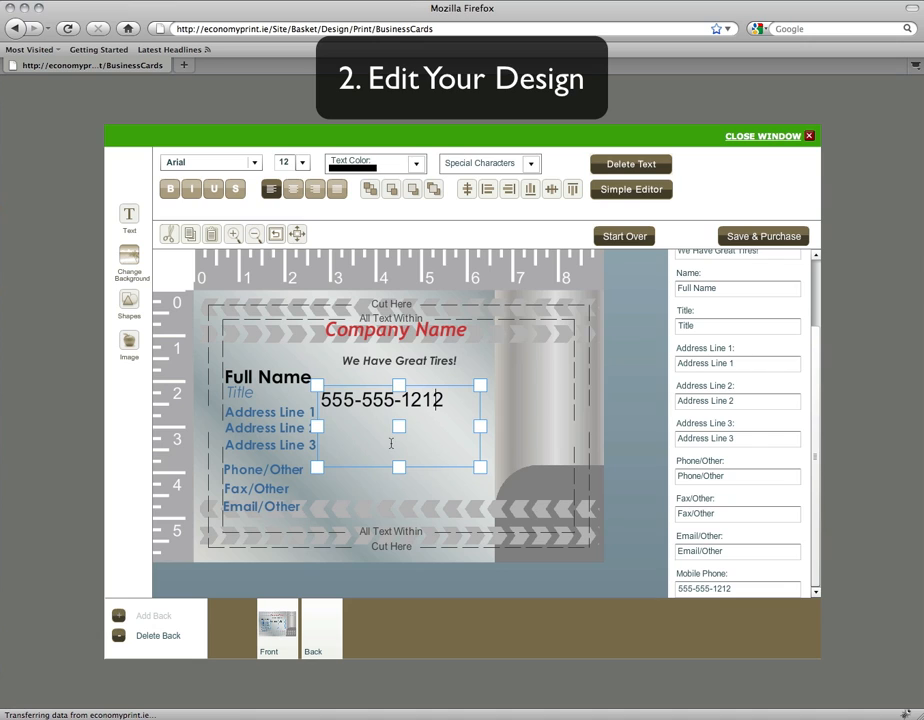
drag(399, 466, 438, 435)
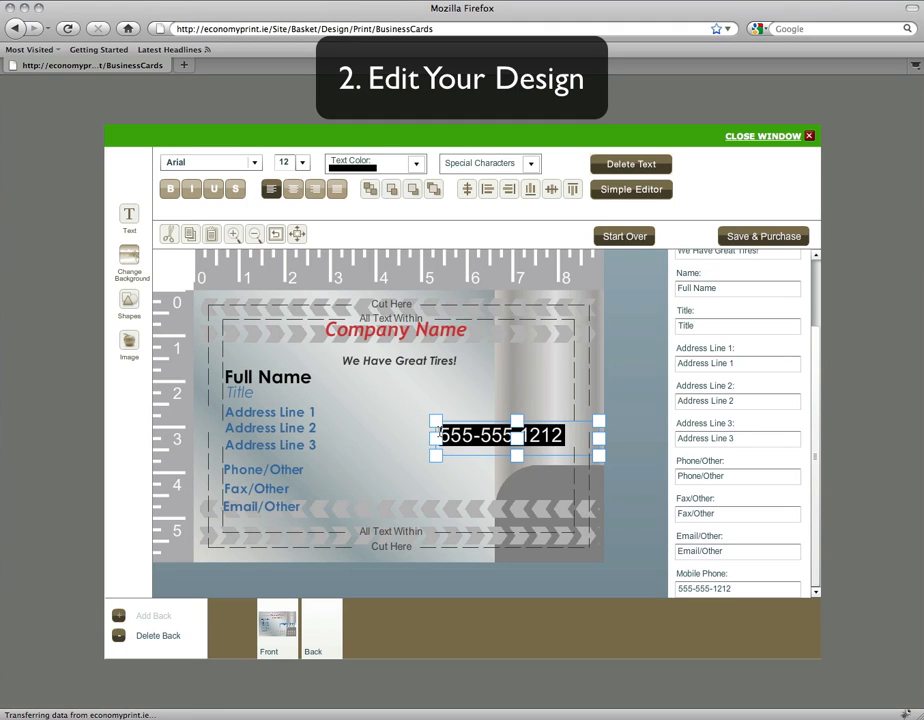
Set the phone number's font size to 10 and move it to the card's lower middle, level with the Fax/Other line
click(304, 165)
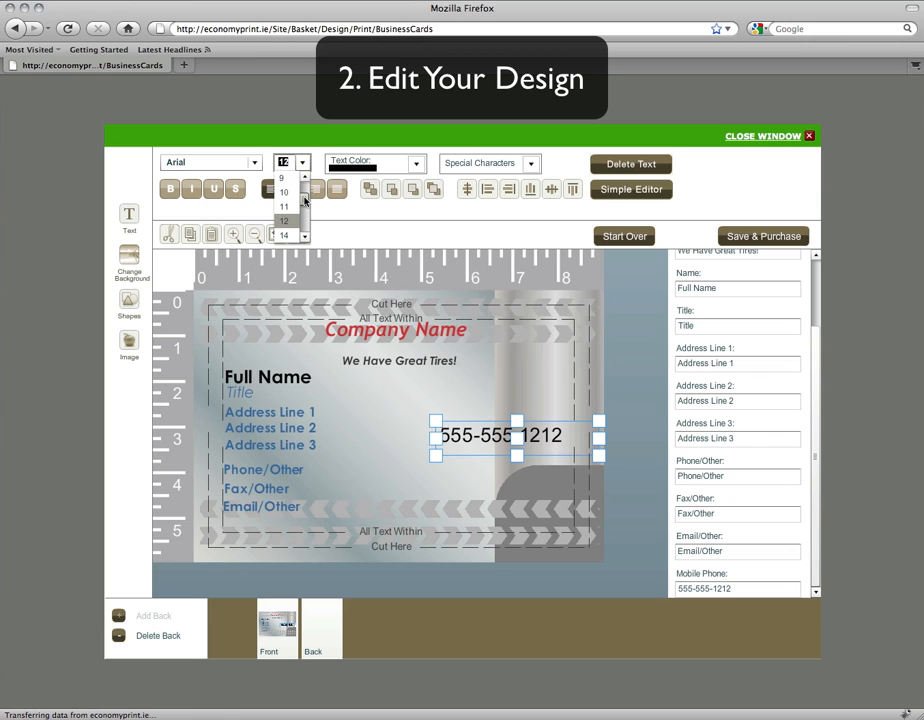
click(286, 193)
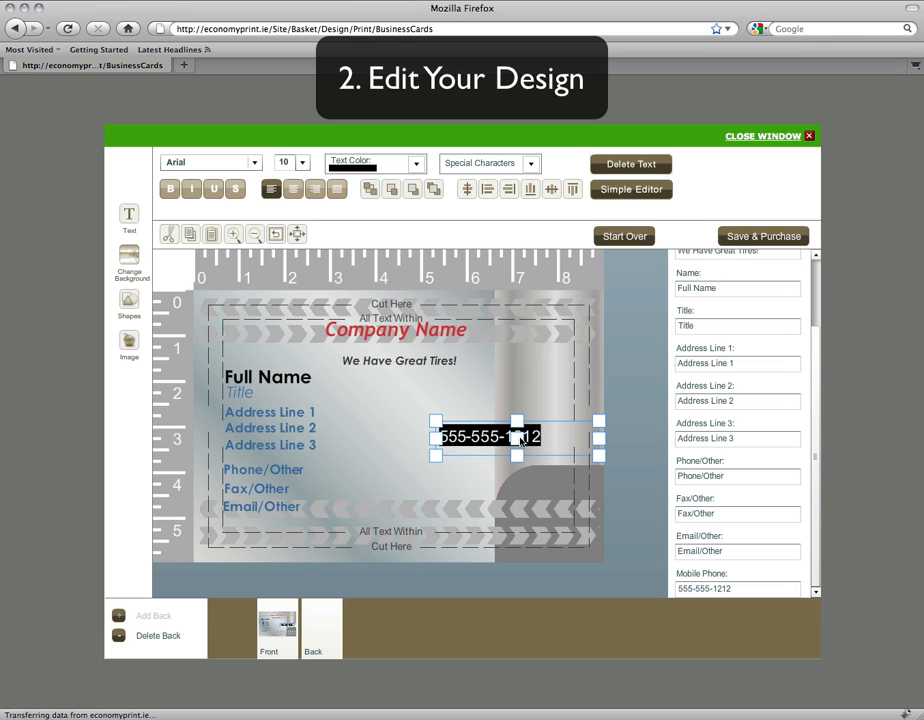
drag(520, 440, 472, 485)
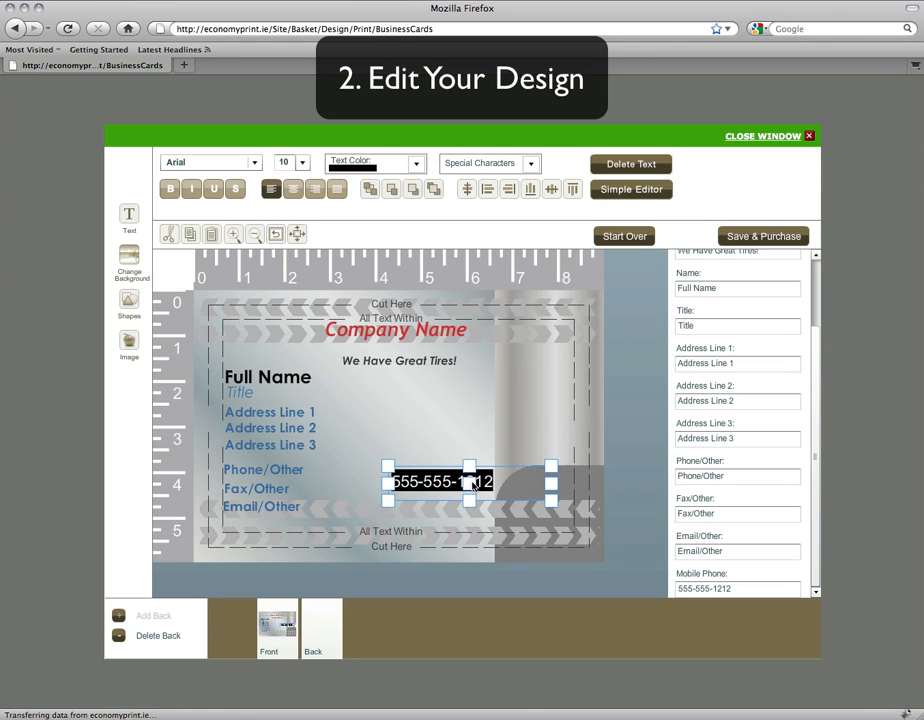
click(387, 327)
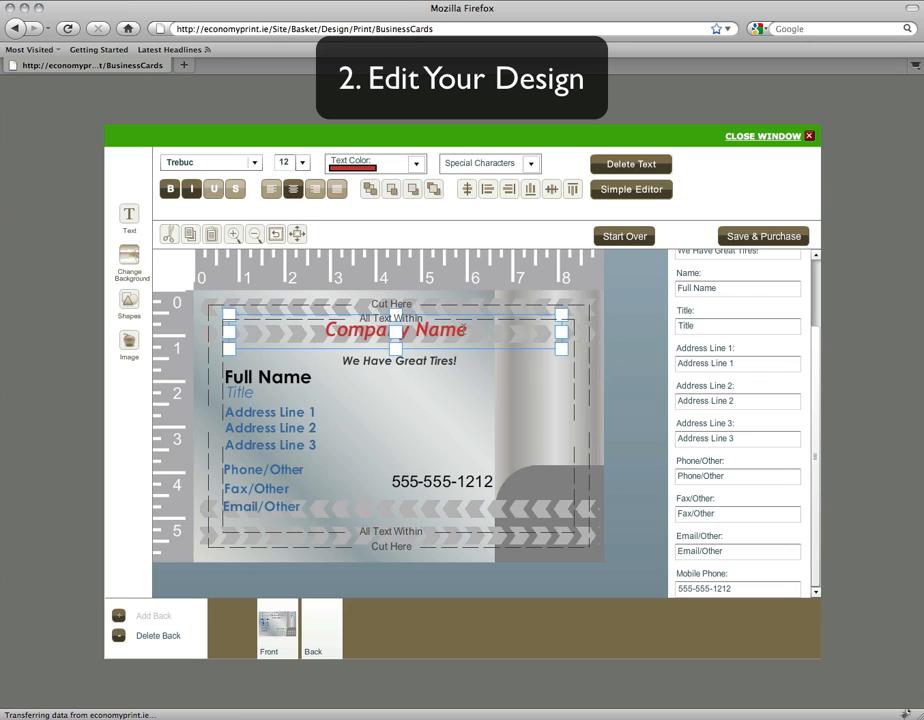
Replace the "Company Name" text at the top of the card with "Joe's Tires"
drag(466, 332, 337, 332)
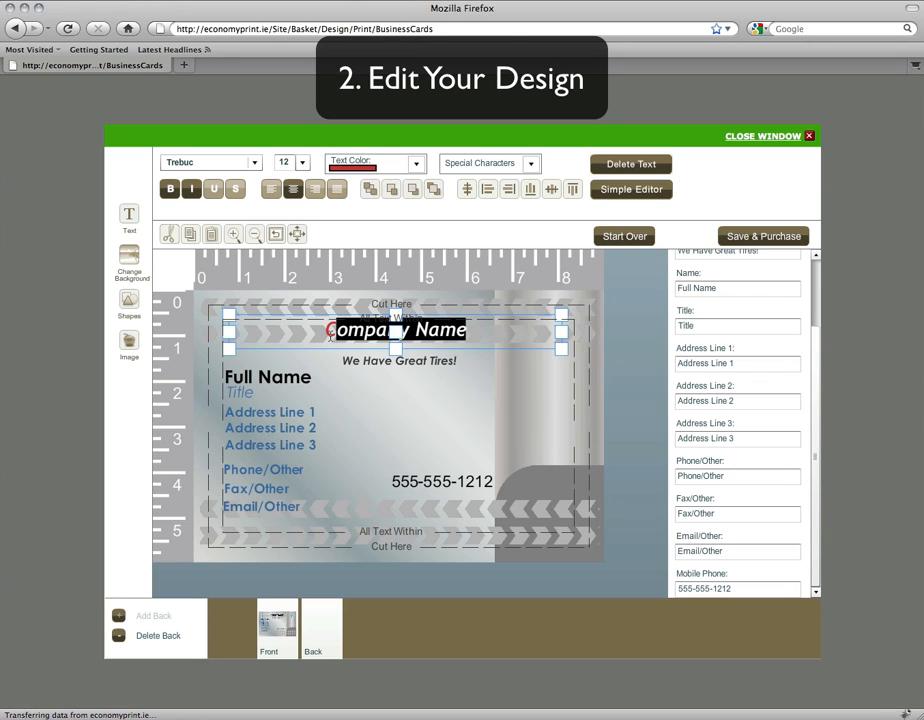
click(326, 332)
text(Joe's Ti)
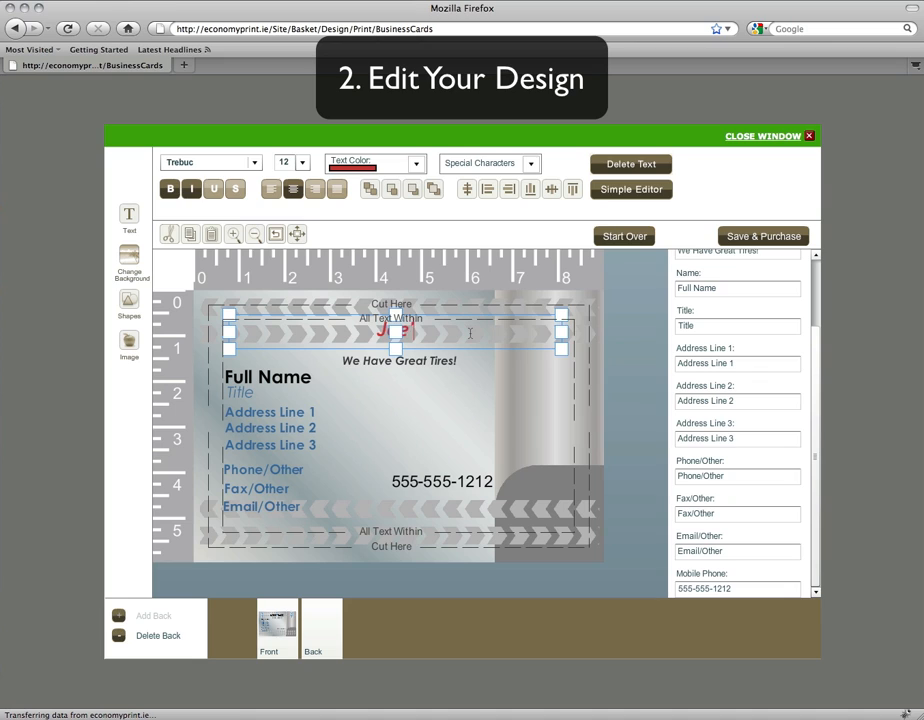
text(res)
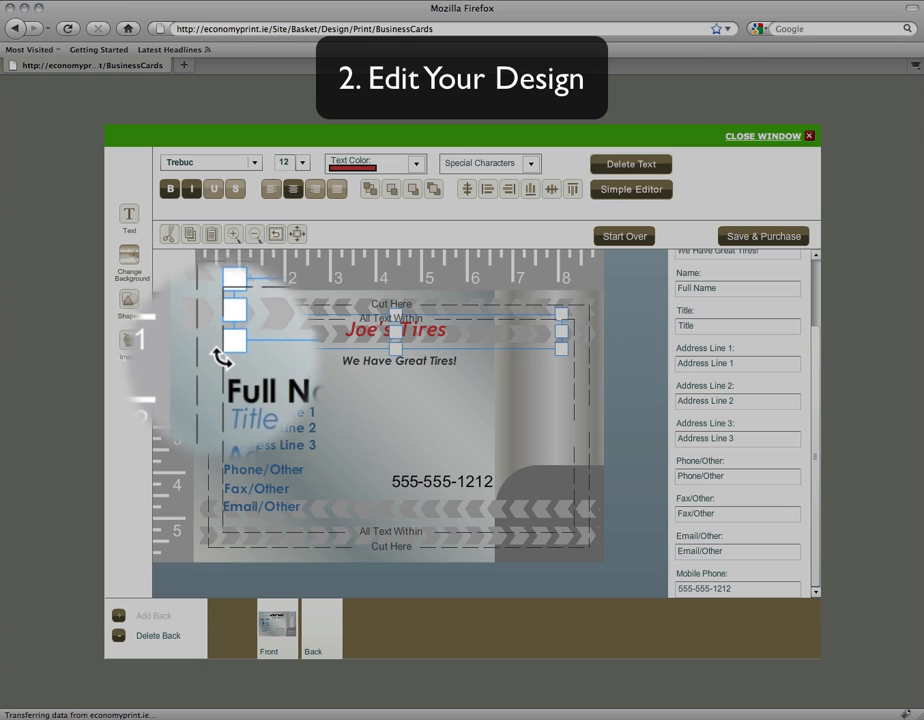
Rotate the "Joe's Tires" text to vertical, reading upwards, and move it to the right of the tagline, just above the phone number's end
drag(218, 354, 268, 461)
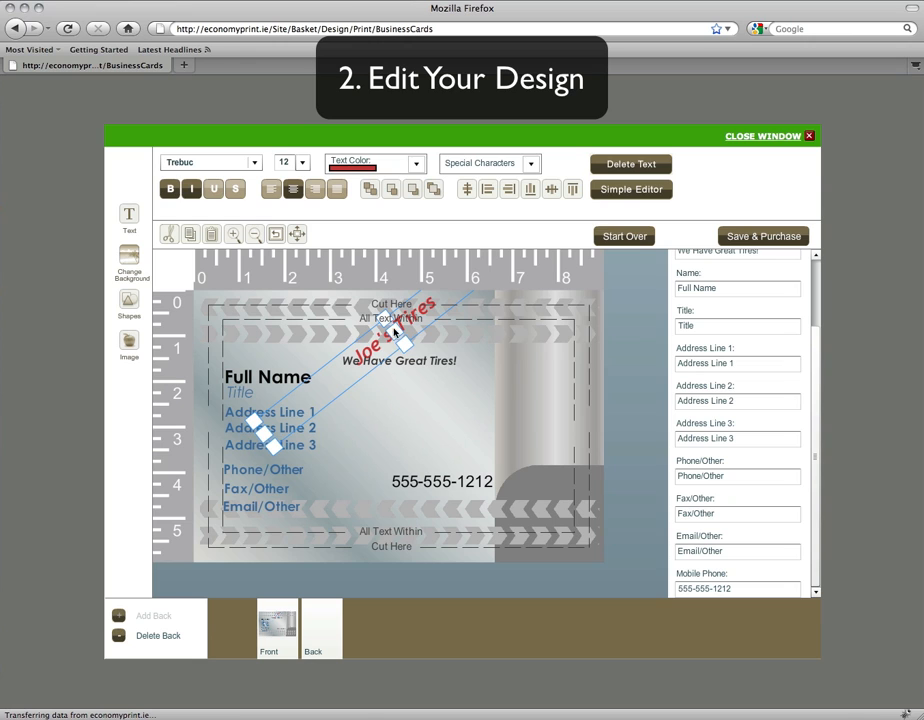
drag(393, 332, 436, 428)
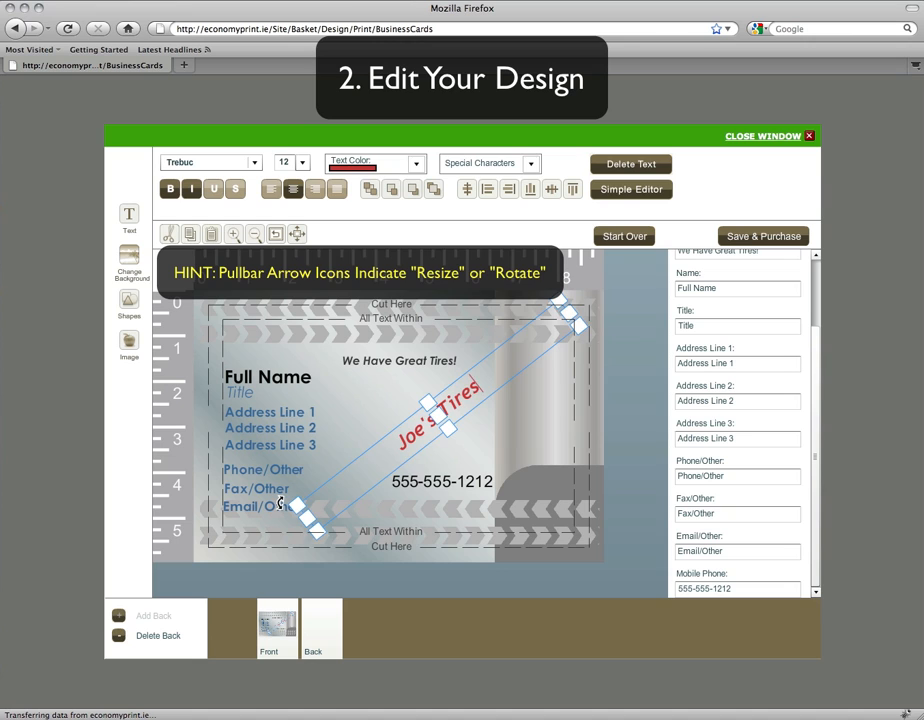
drag(281, 503, 418, 545)
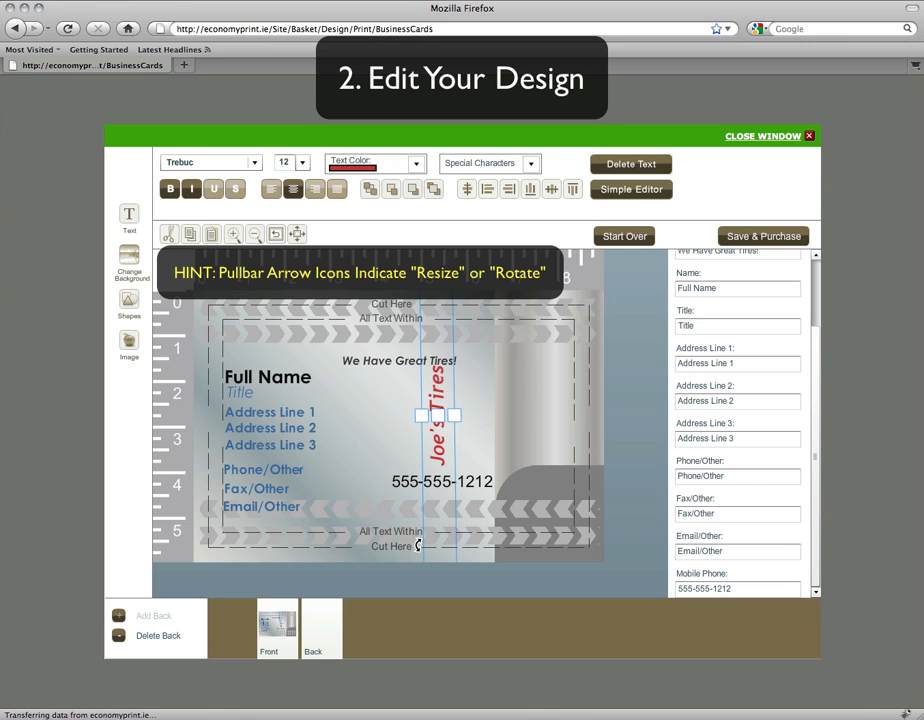
drag(418, 545, 402, 493)
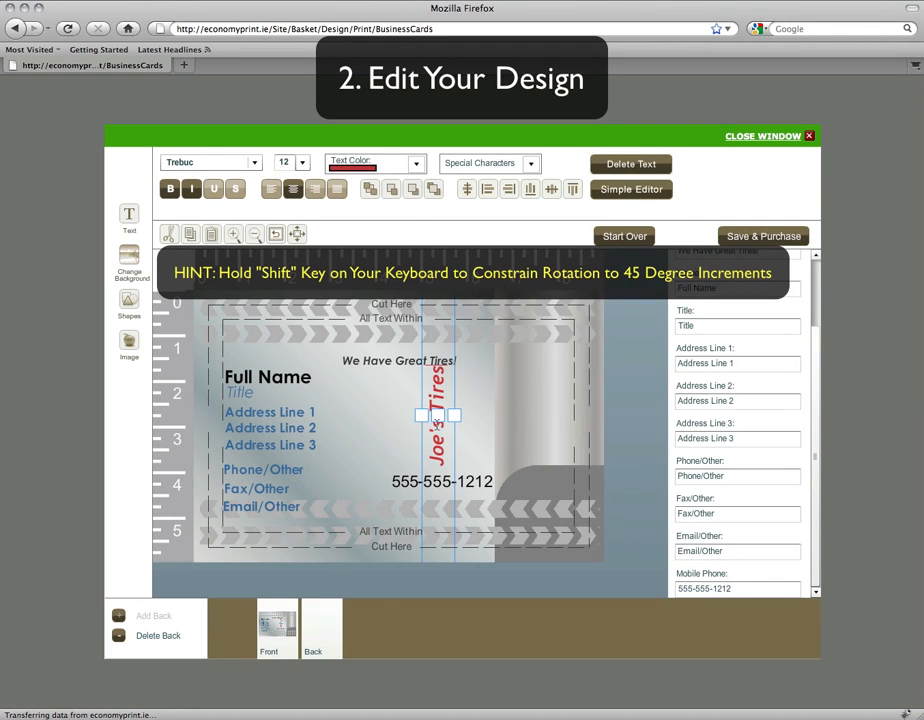
drag(437, 417, 485, 418)
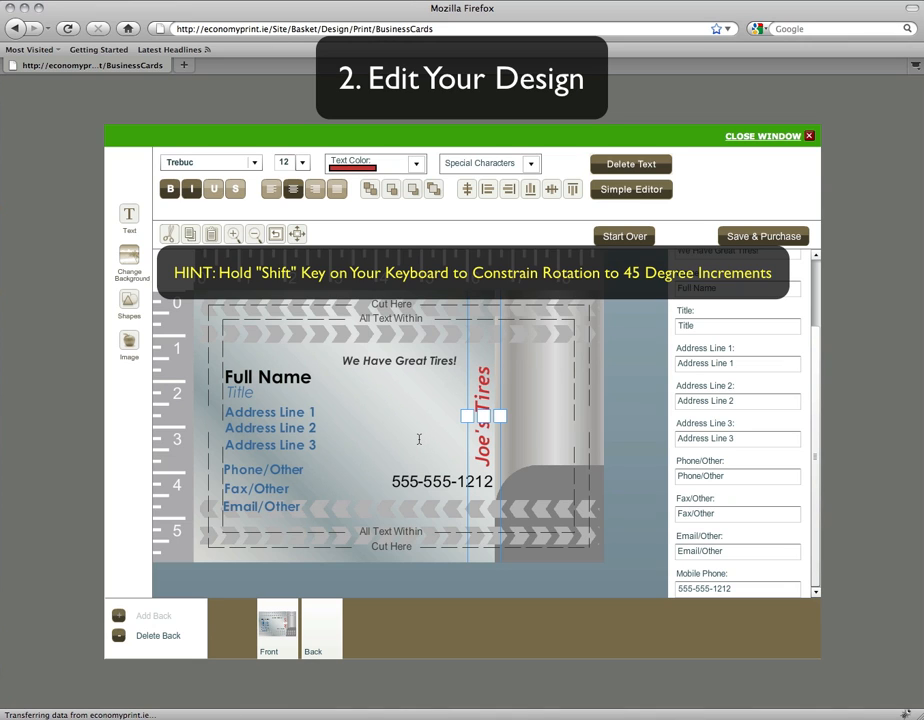
click(310, 352)
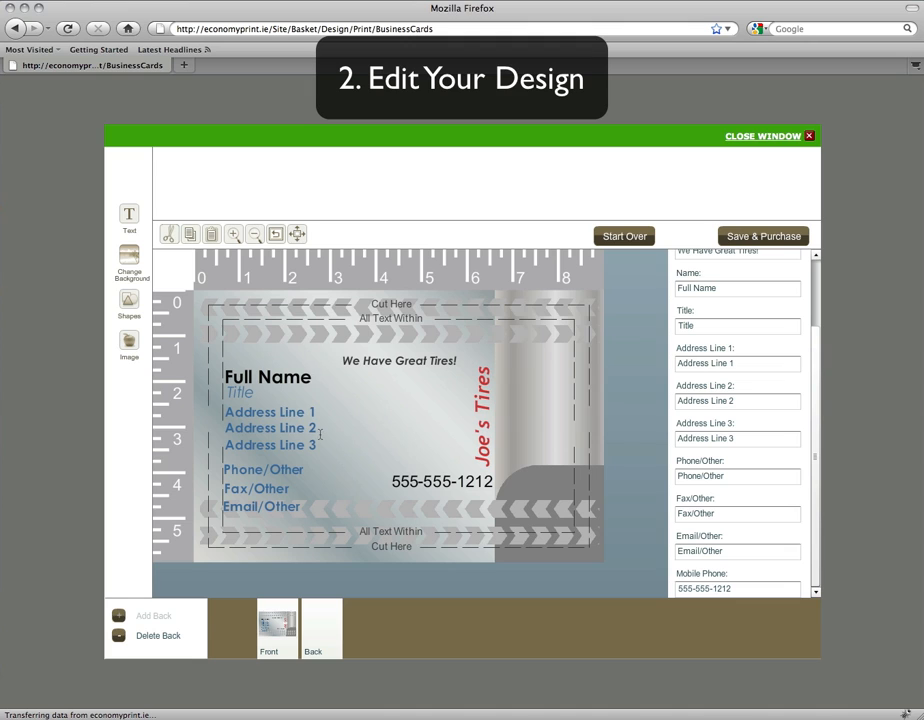
Nudge the mobile phone number's text box slightly down on the card
click(418, 482)
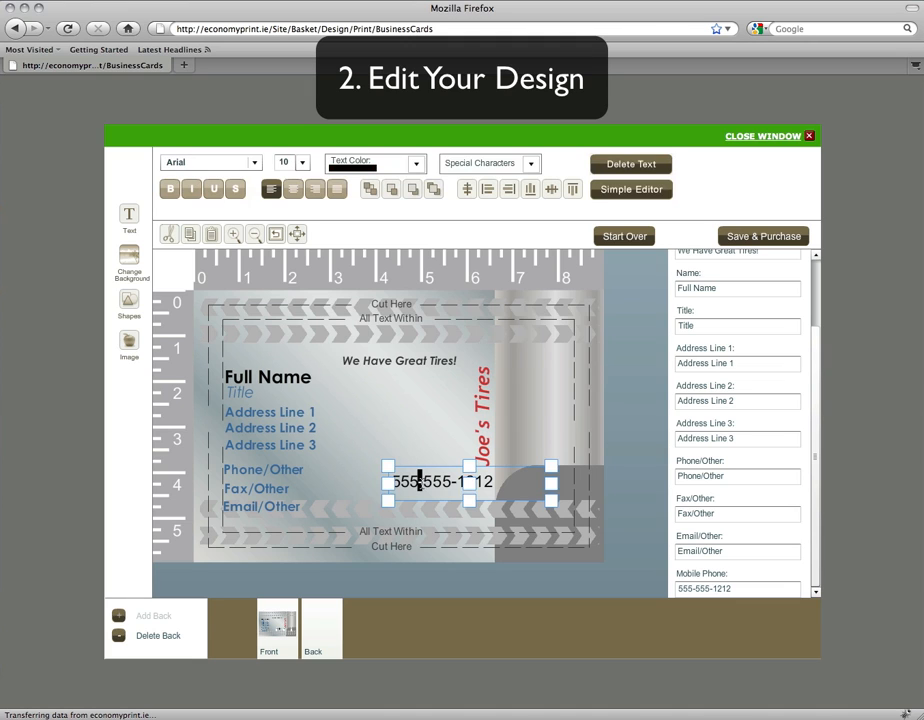
drag(471, 485, 474, 490)
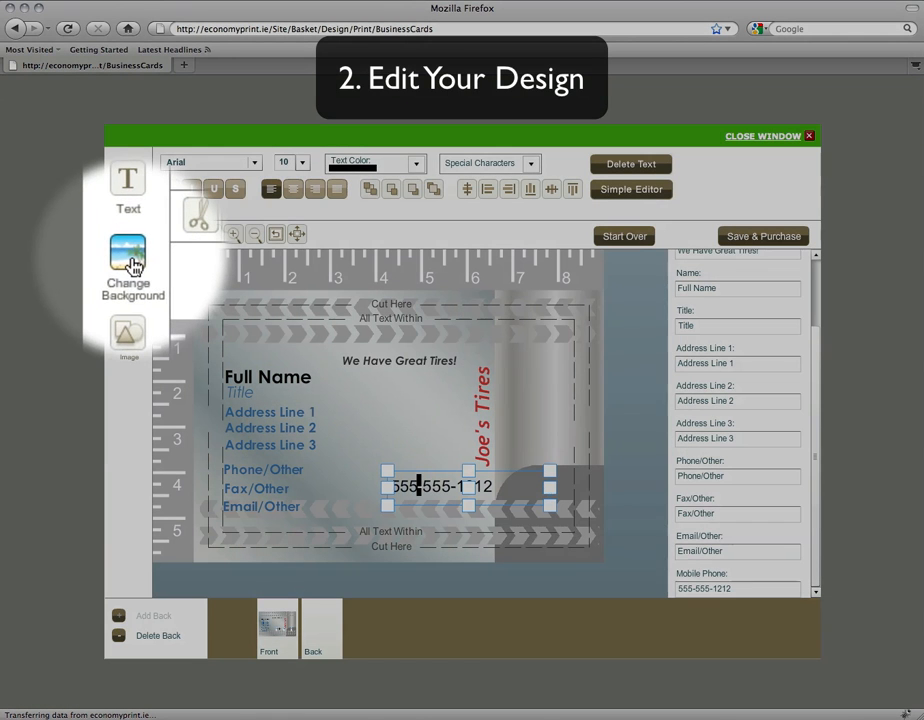
Change the card's background to the Artistic design on page 4 with a light grey top and a dark curved lower area
click(131, 262)
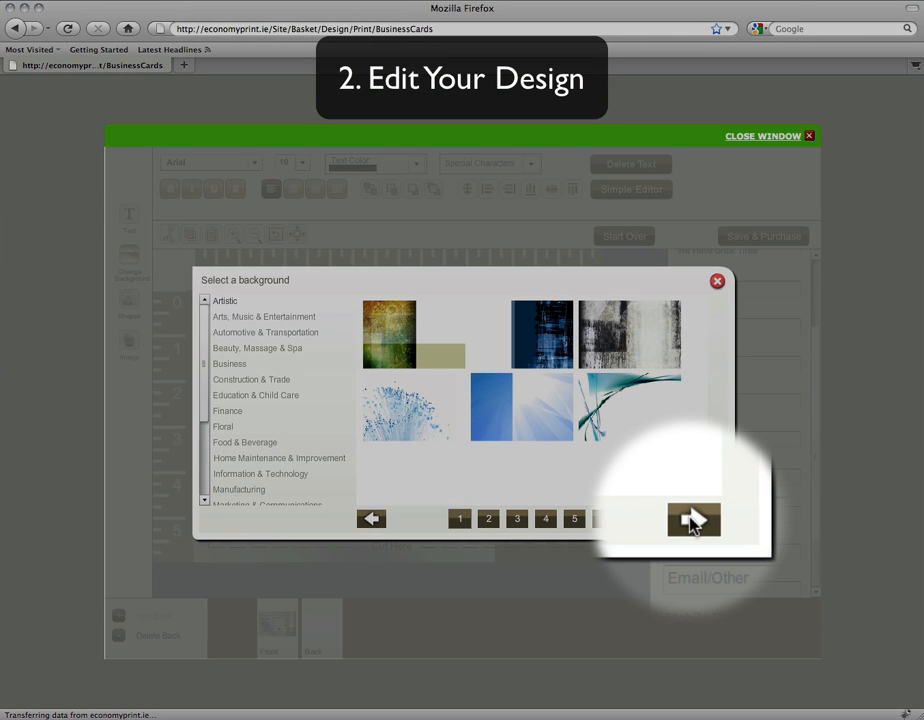
click(692, 520)
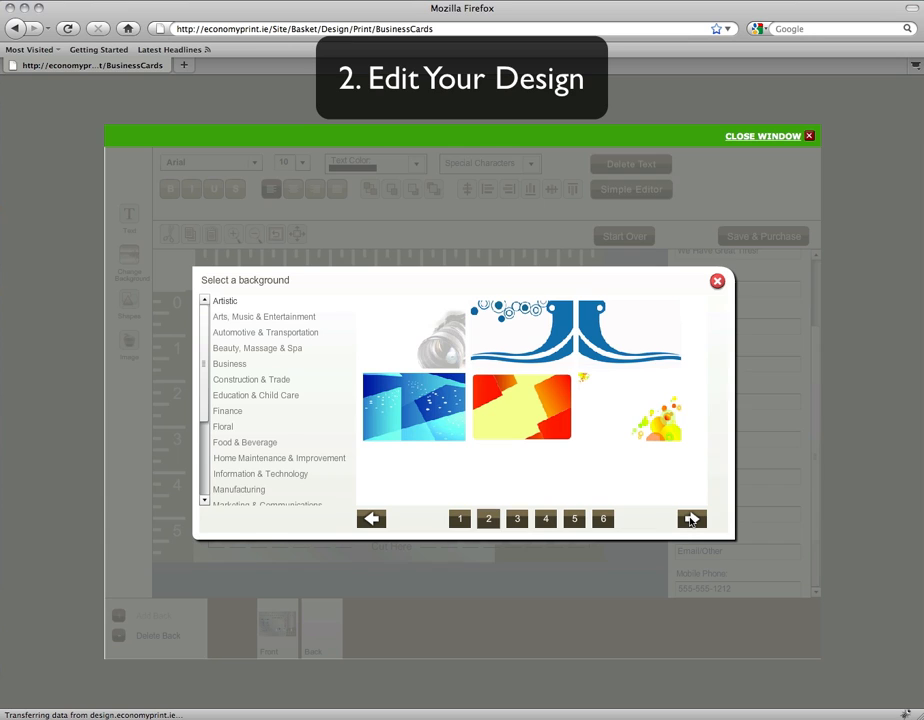
click(690, 520)
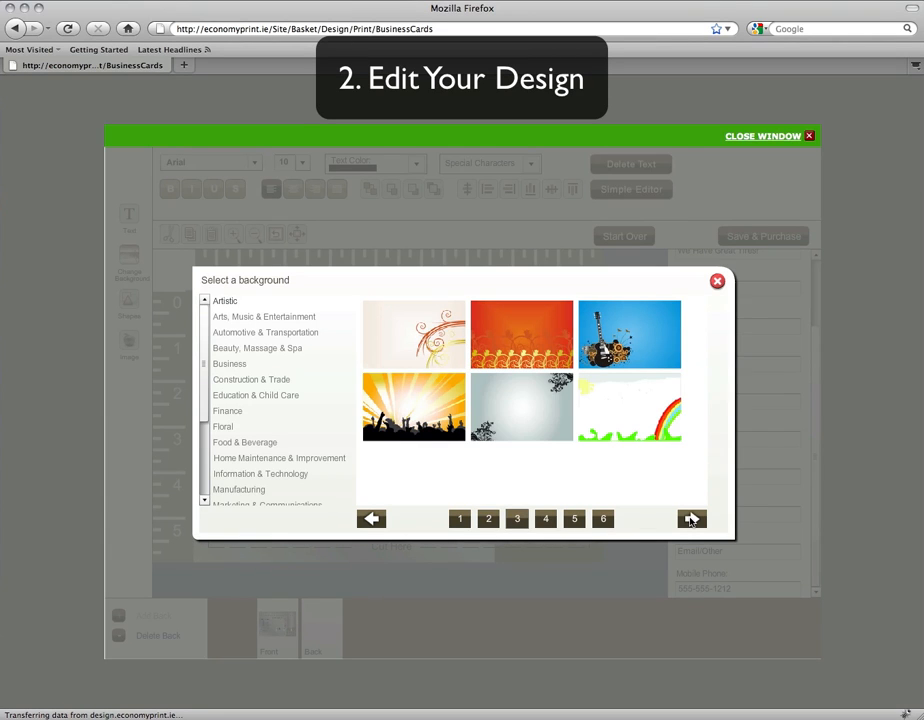
click(545, 520)
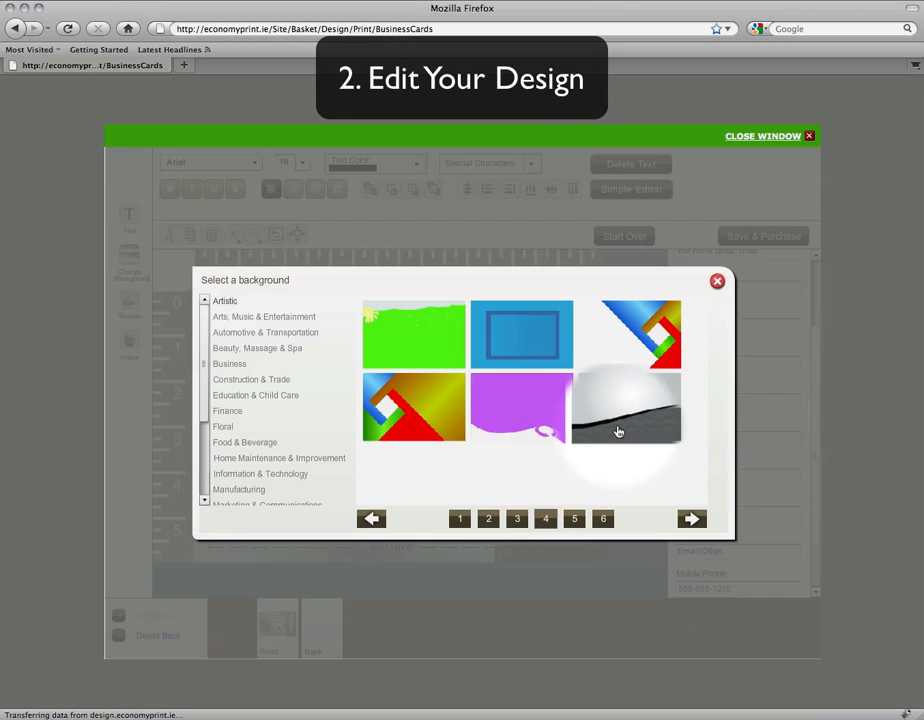
click(619, 434)
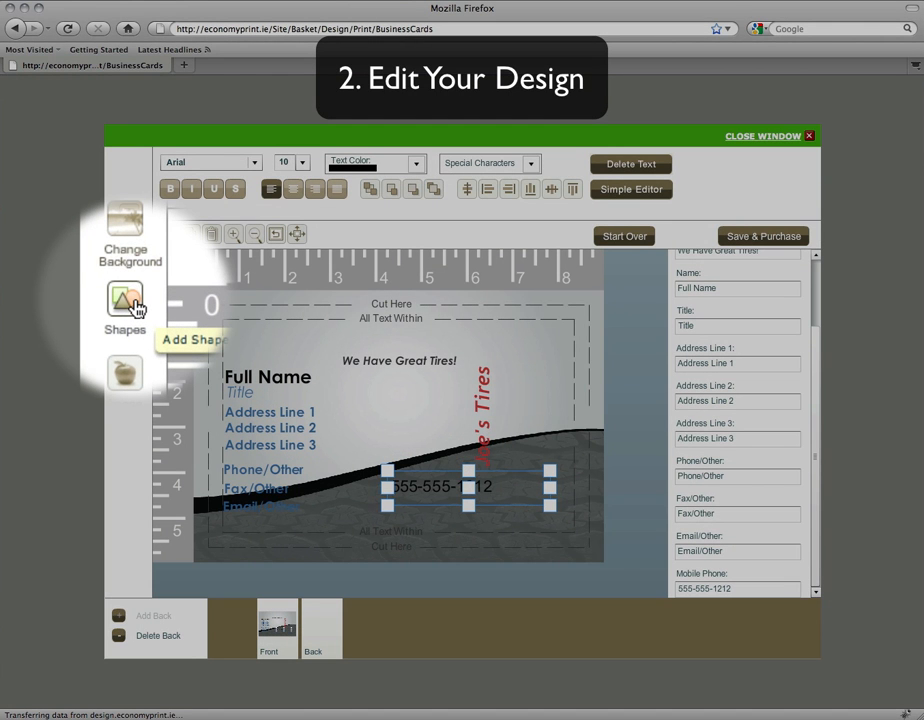
Add a line shape, place it directly under the "We Have Great Tires!" tagline and shorten it to about the tagline's width
click(129, 302)
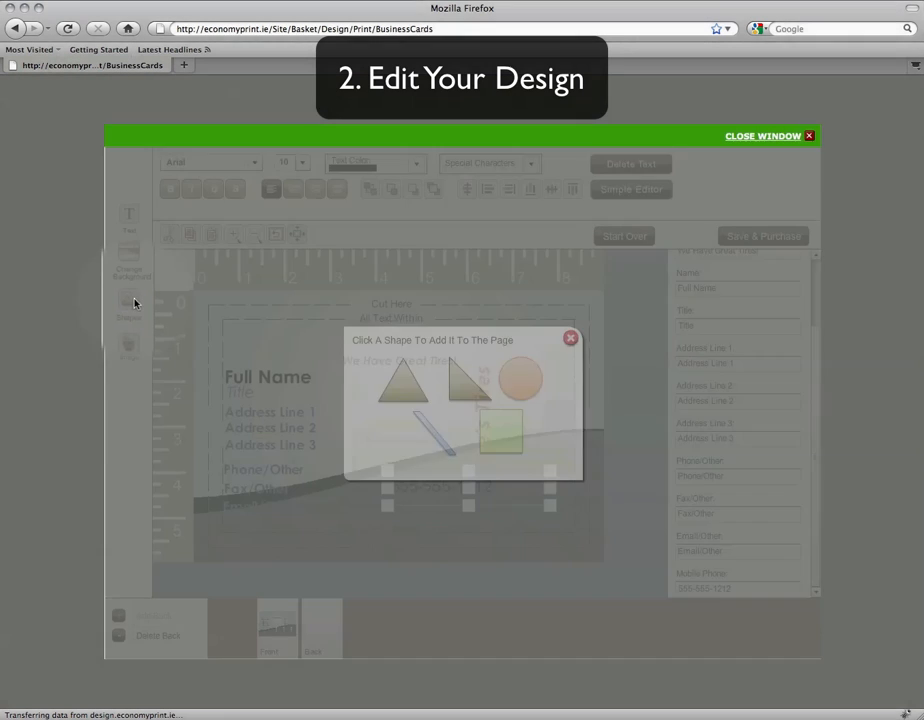
click(433, 432)
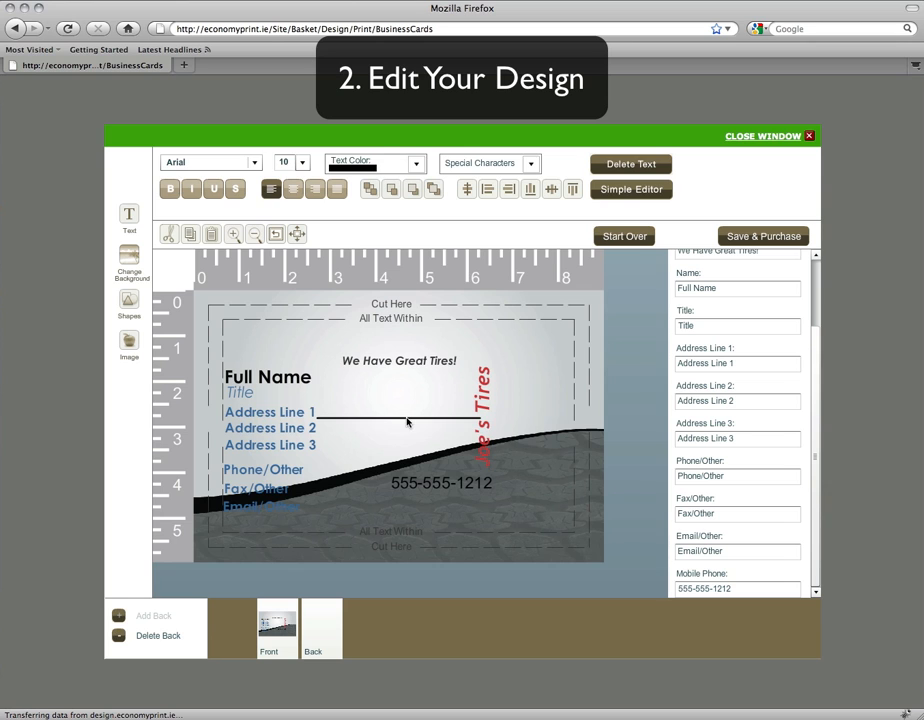
click(407, 421)
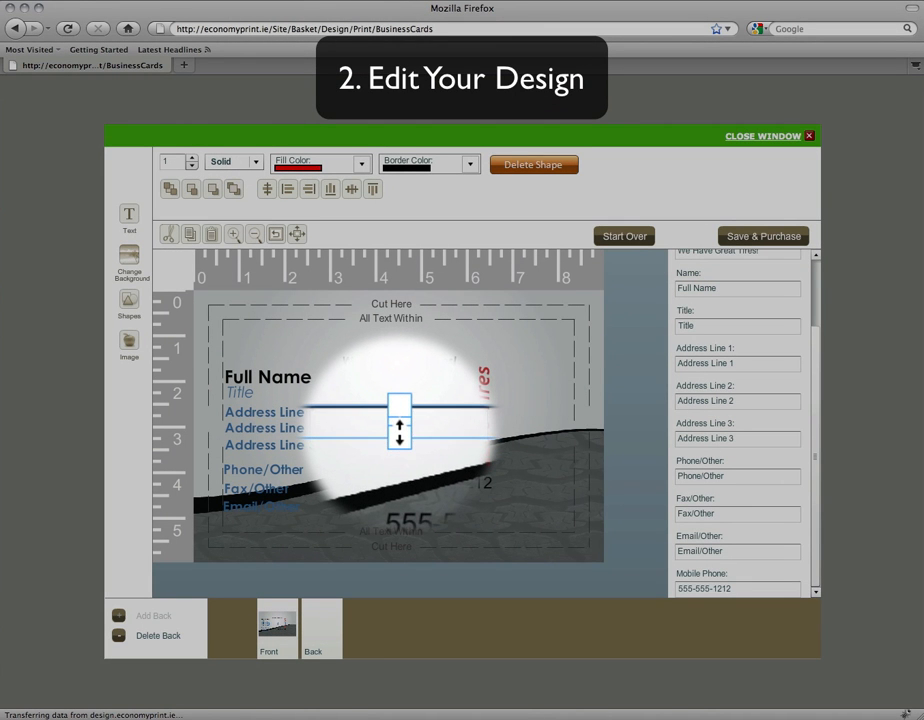
mouse_move(399, 432)
mouse_down()
mouse_move(398, 445)
mouse_move(398, 434)
mouse_up()
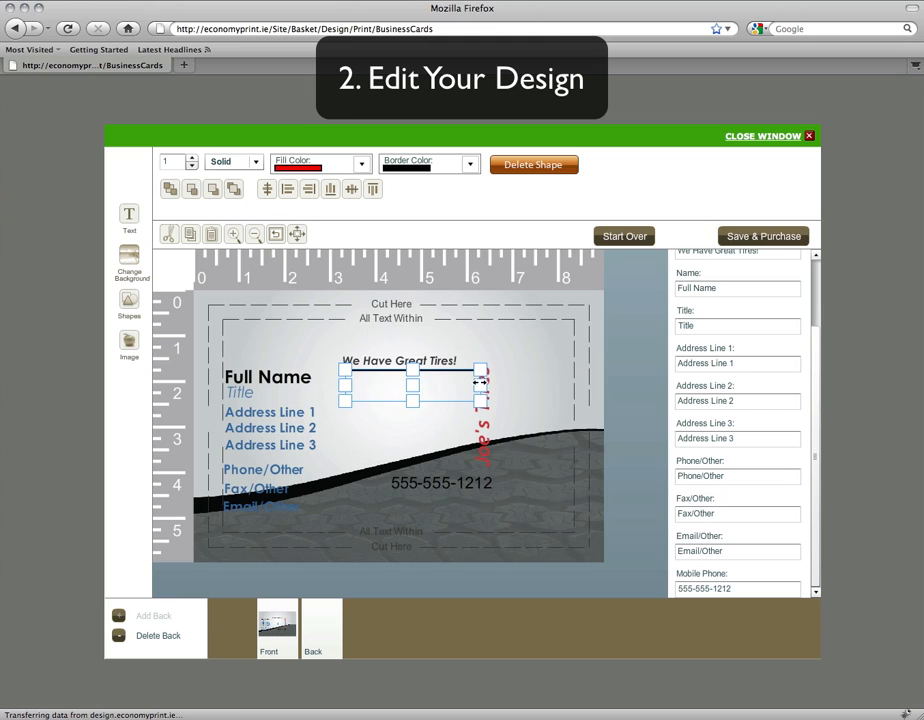
drag(480, 384, 460, 384)
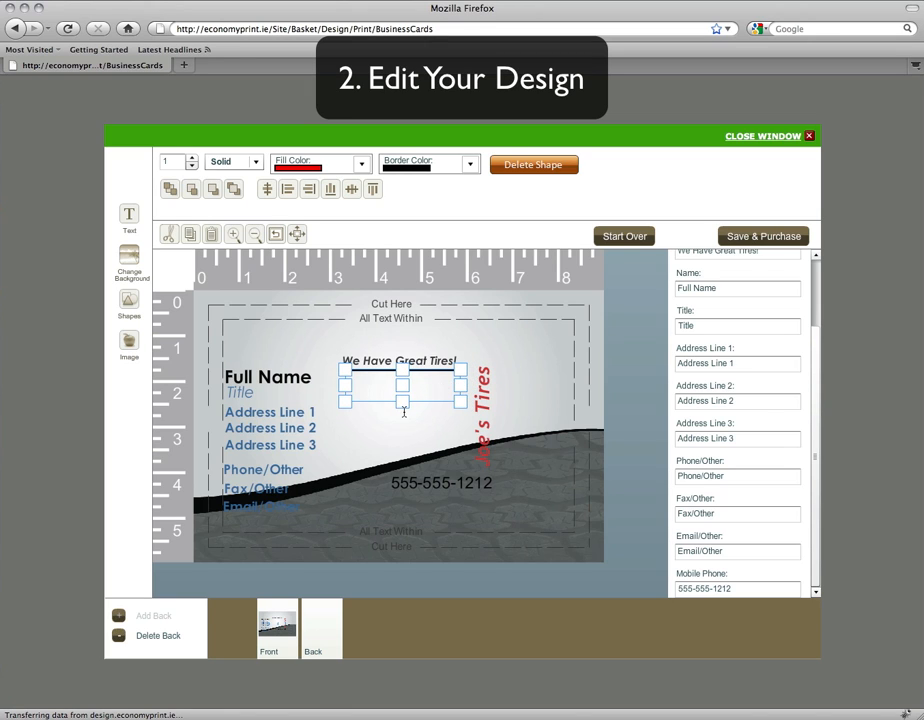
Try the Dashed style on the line under the tagline and set it back to Solid
click(250, 163)
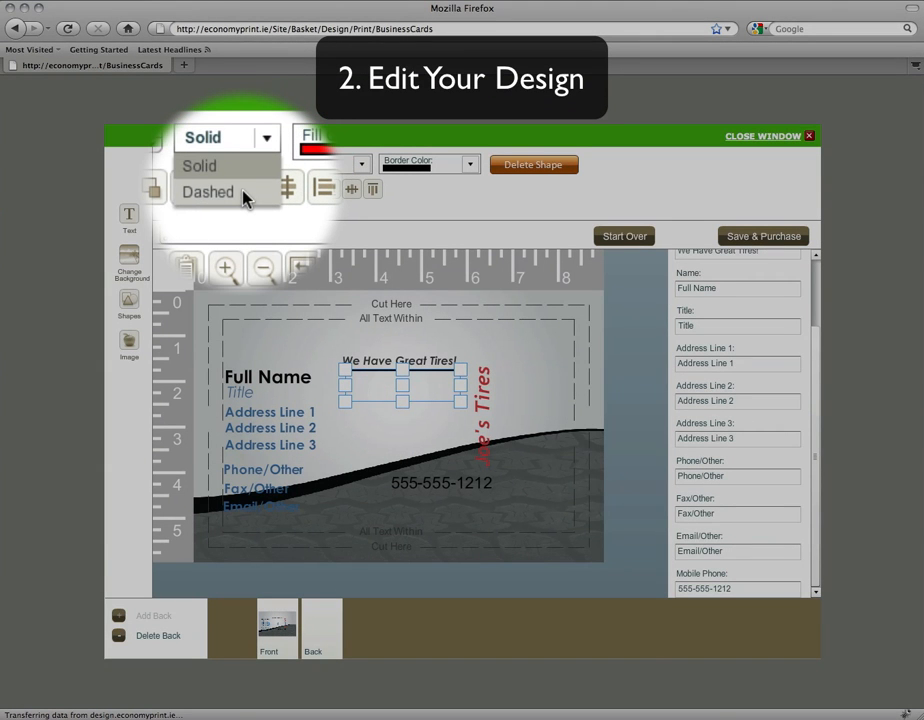
click(243, 199)
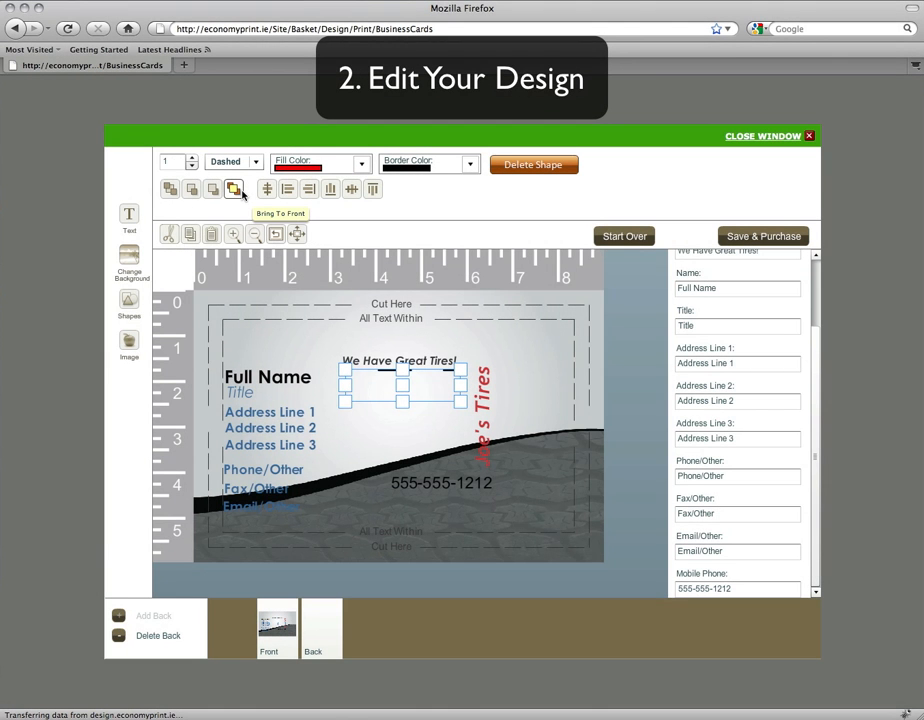
click(250, 163)
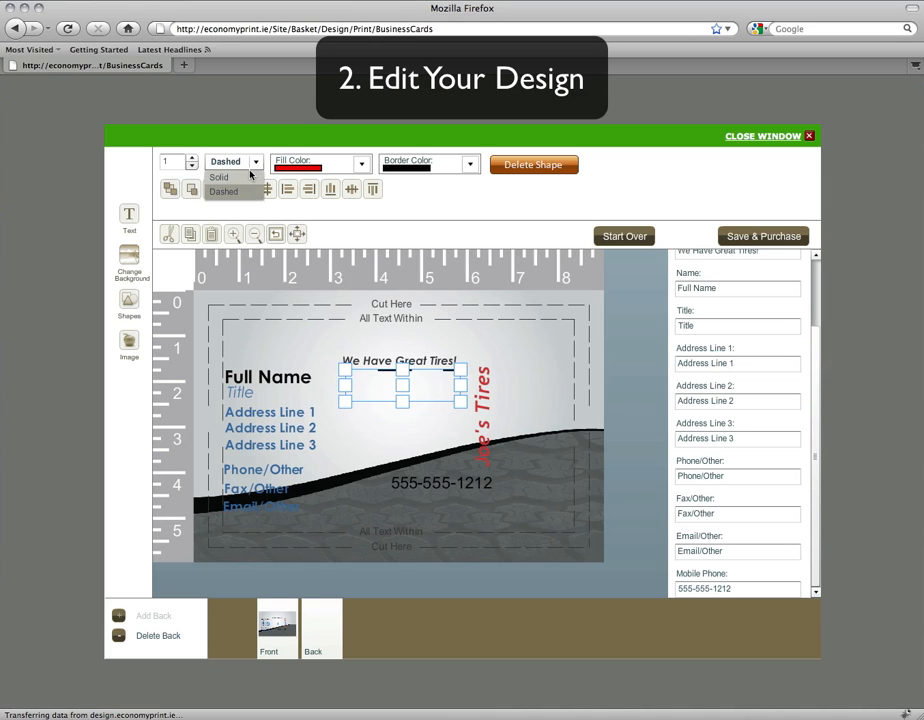
click(250, 176)
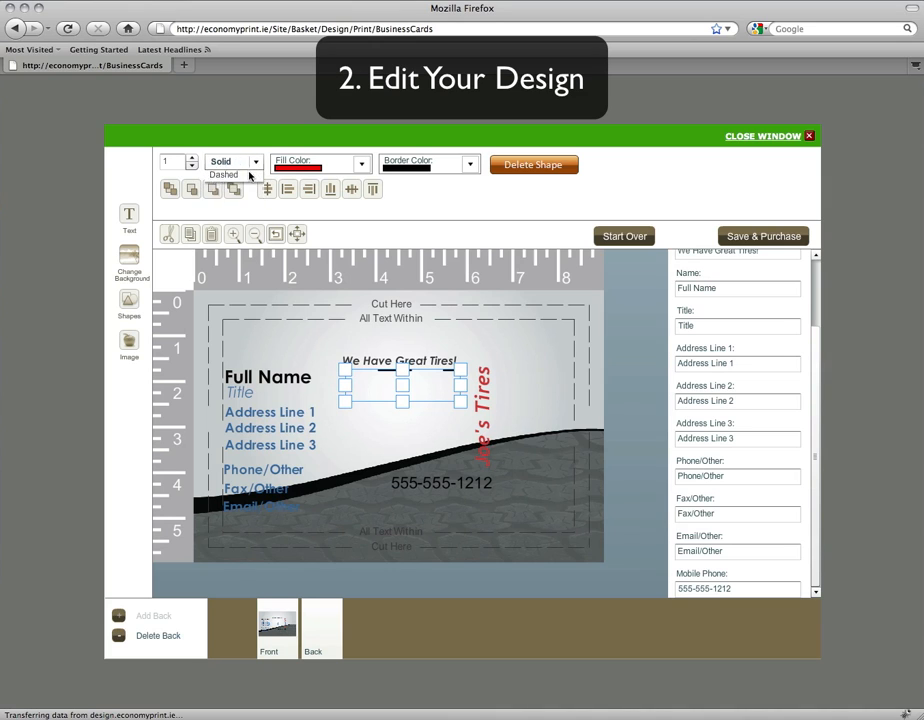
Set the line's border color to grey and shift it slightly left so that it lines up with the tagline
click(468, 167)
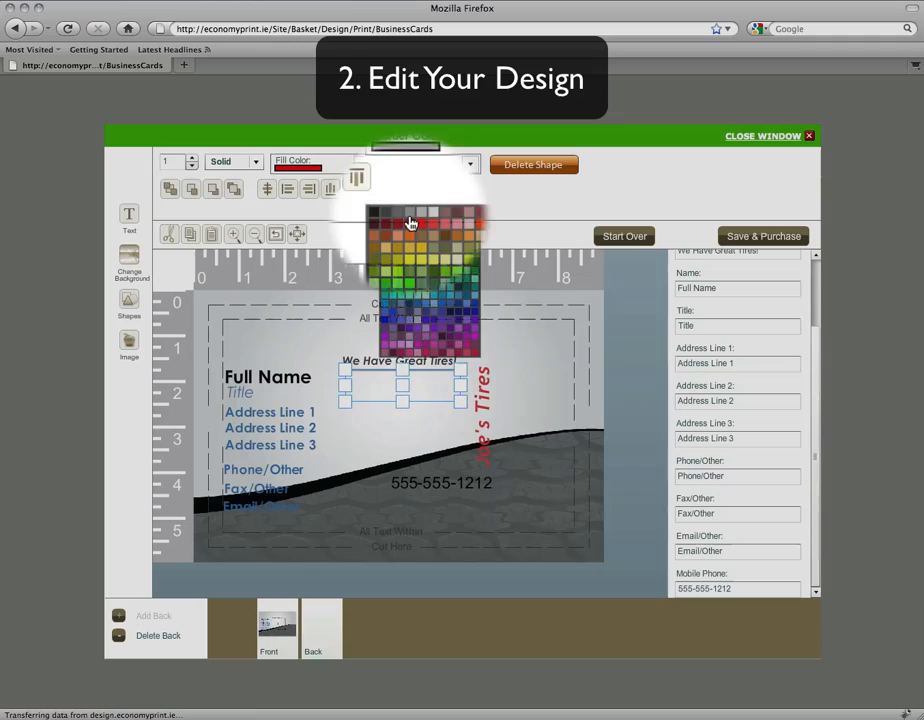
click(408, 228)
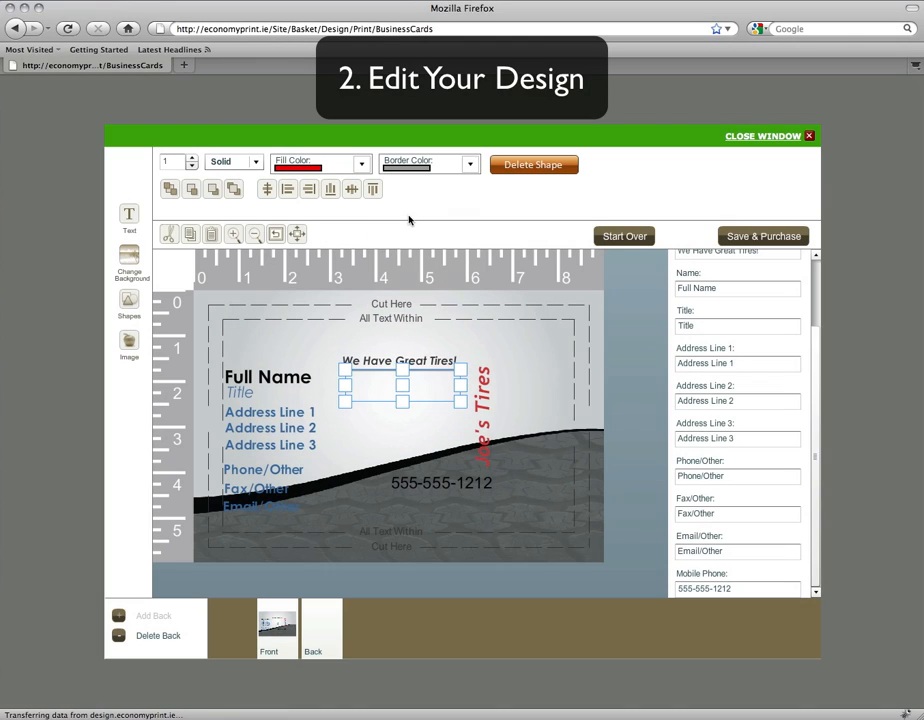
click(535, 373)
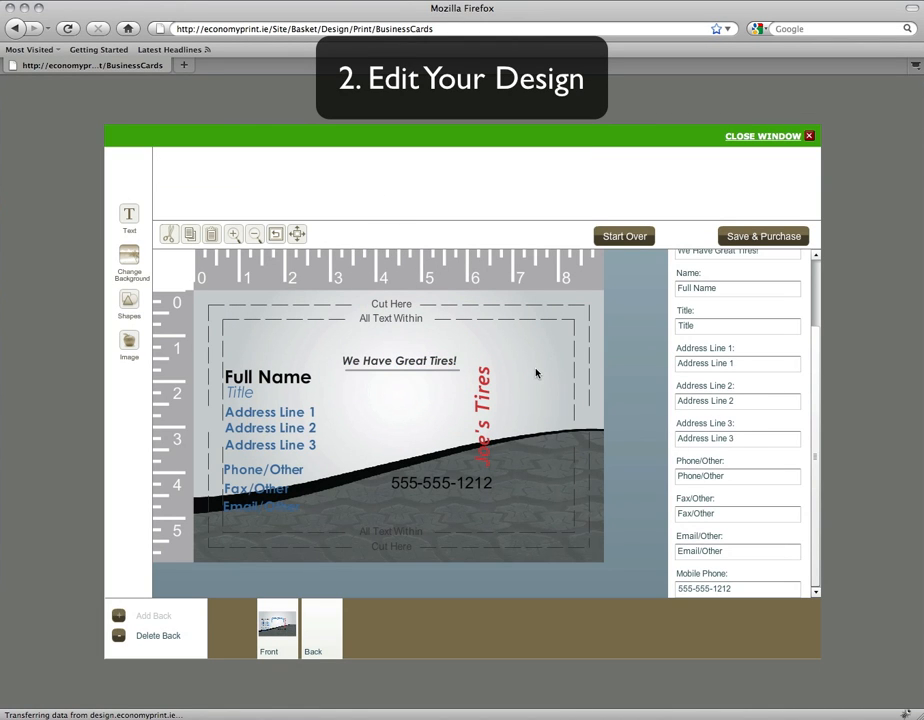
click(428, 375)
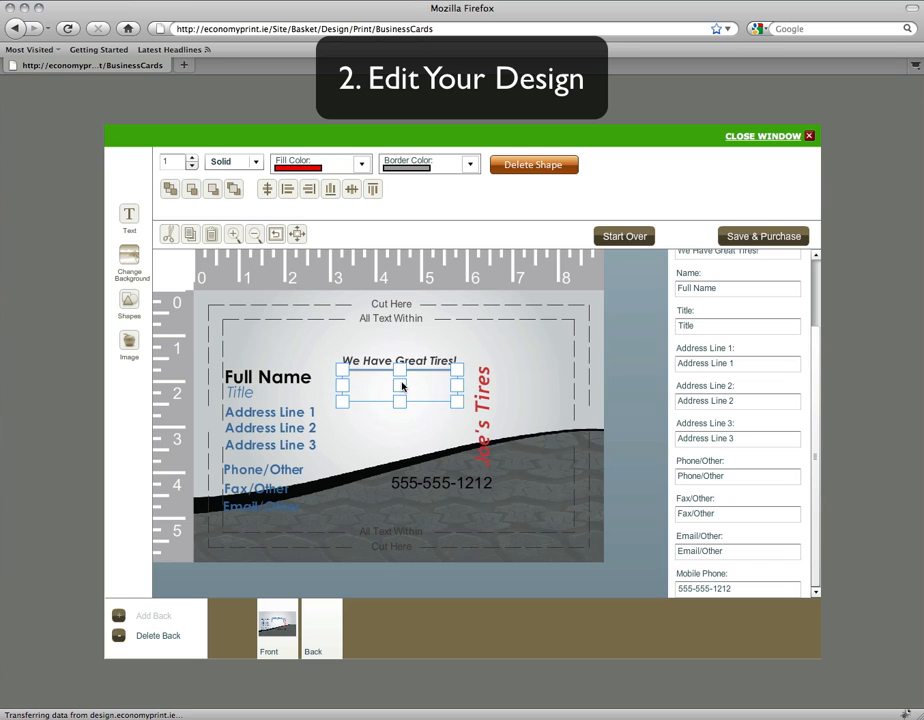
click(530, 370)
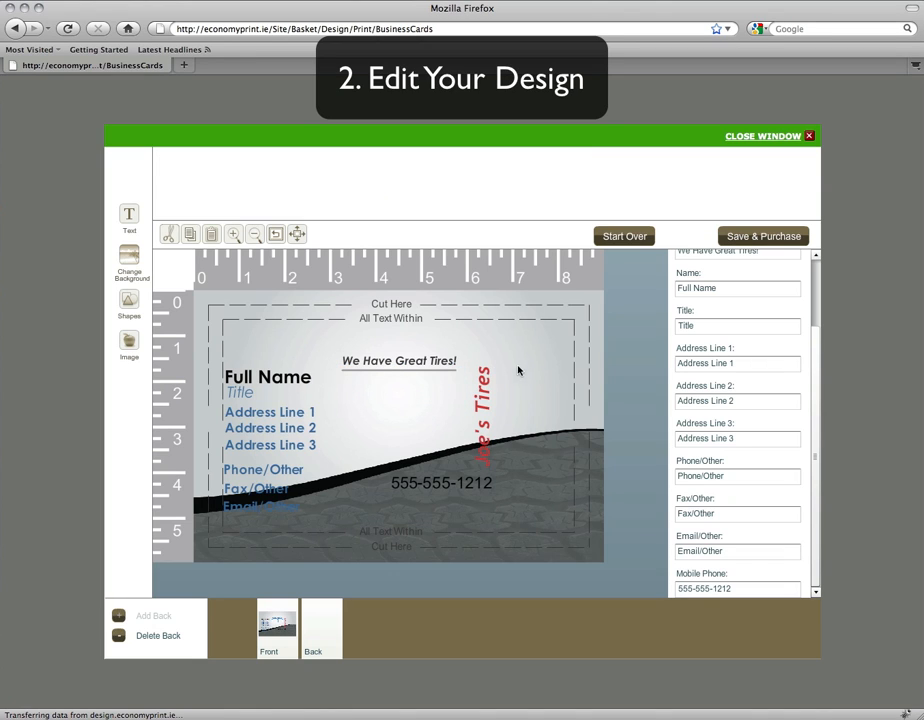
Delete the grey line under the tagline
click(428, 375)
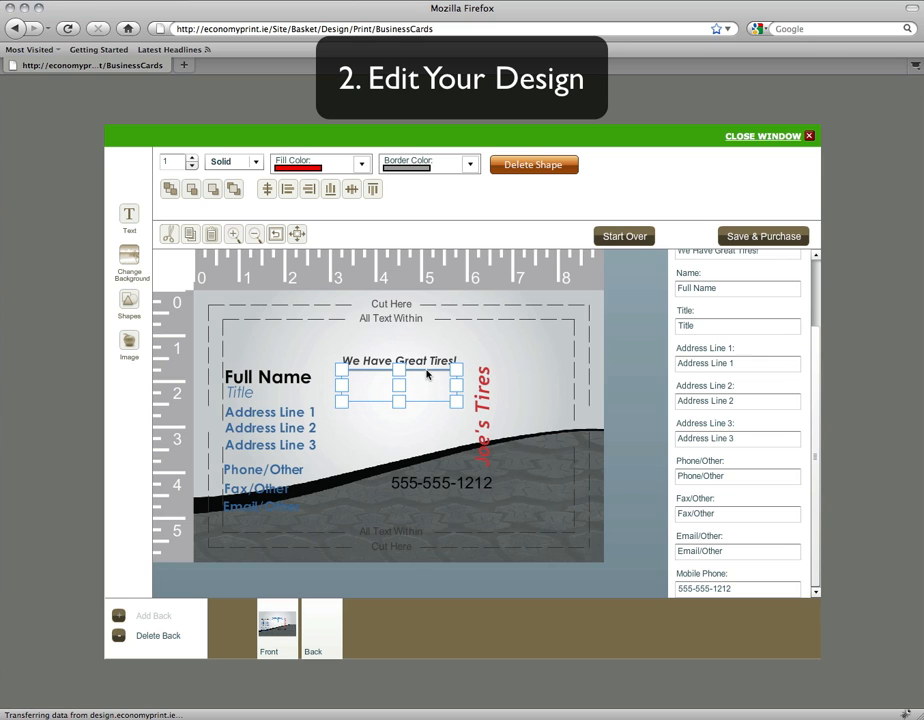
click(532, 165)
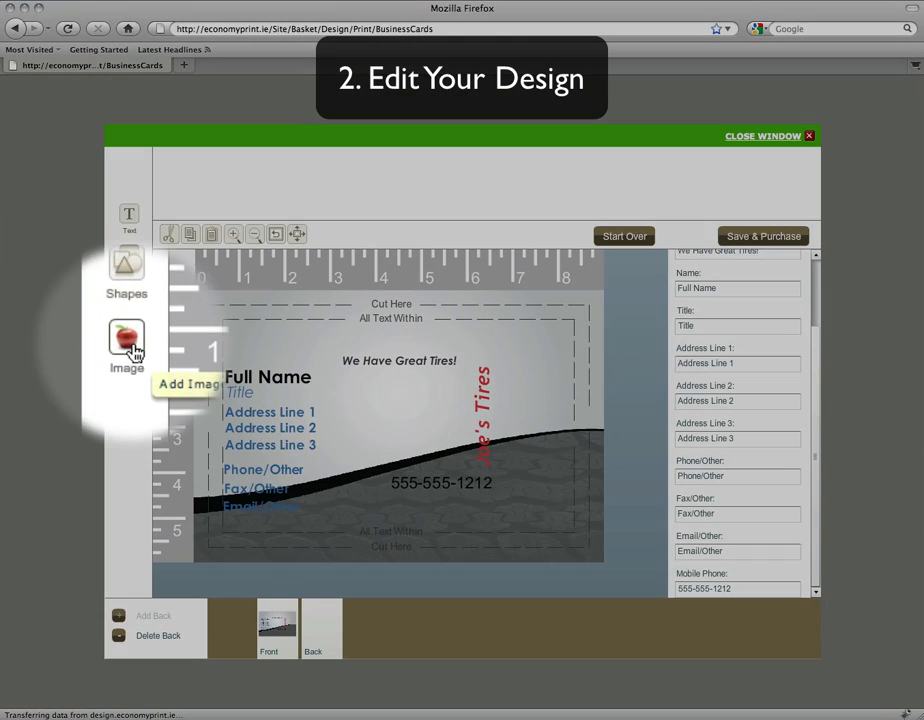
Upload the image wordpress-logos-300px-2.jpg from the Desktop and add it to the card front
click(129, 343)
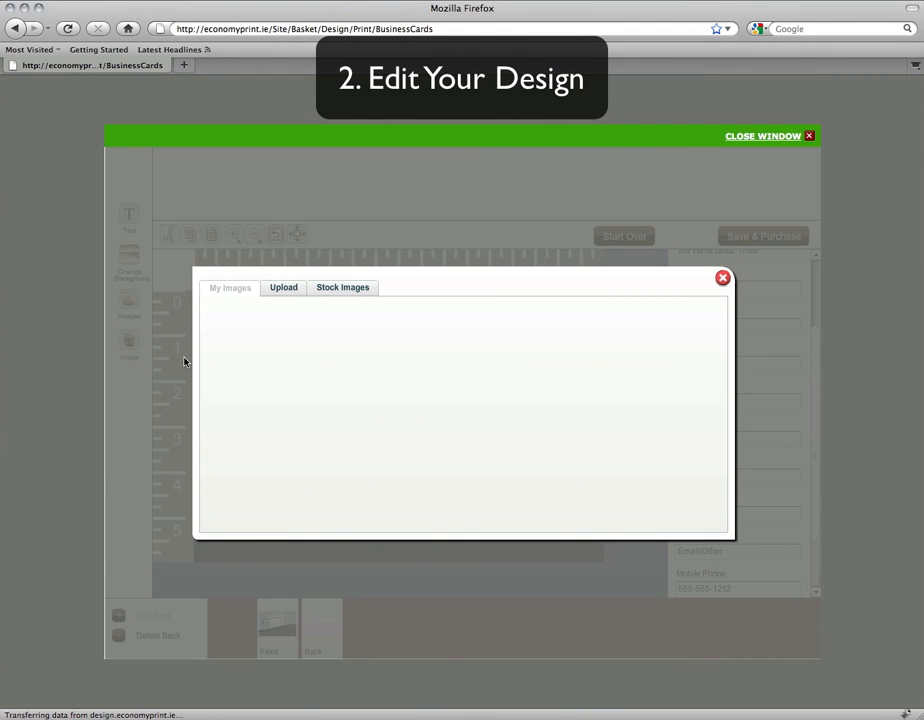
click(281, 292)
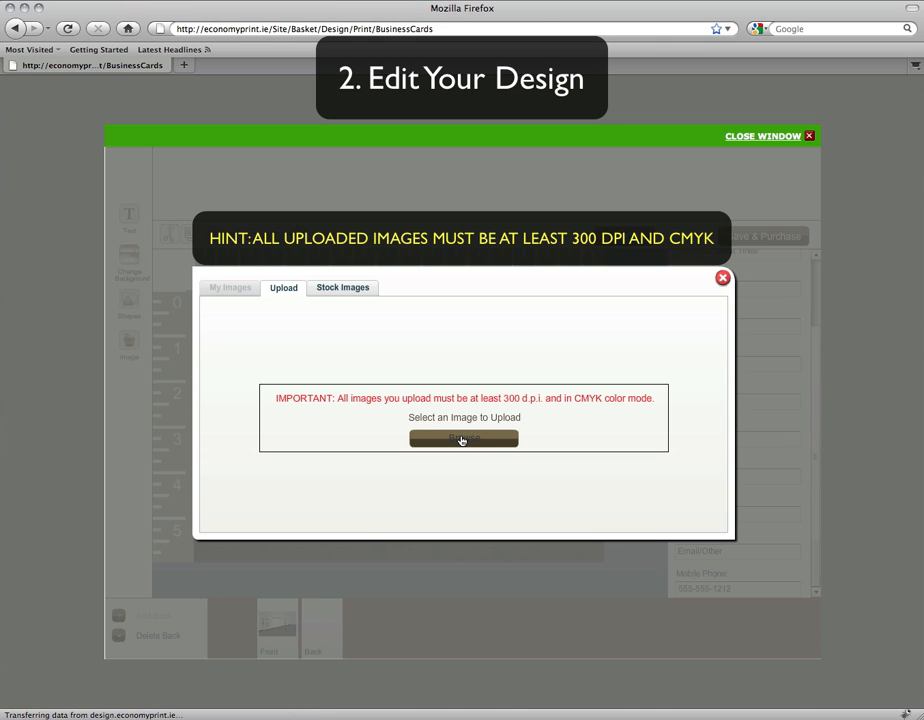
click(462, 440)
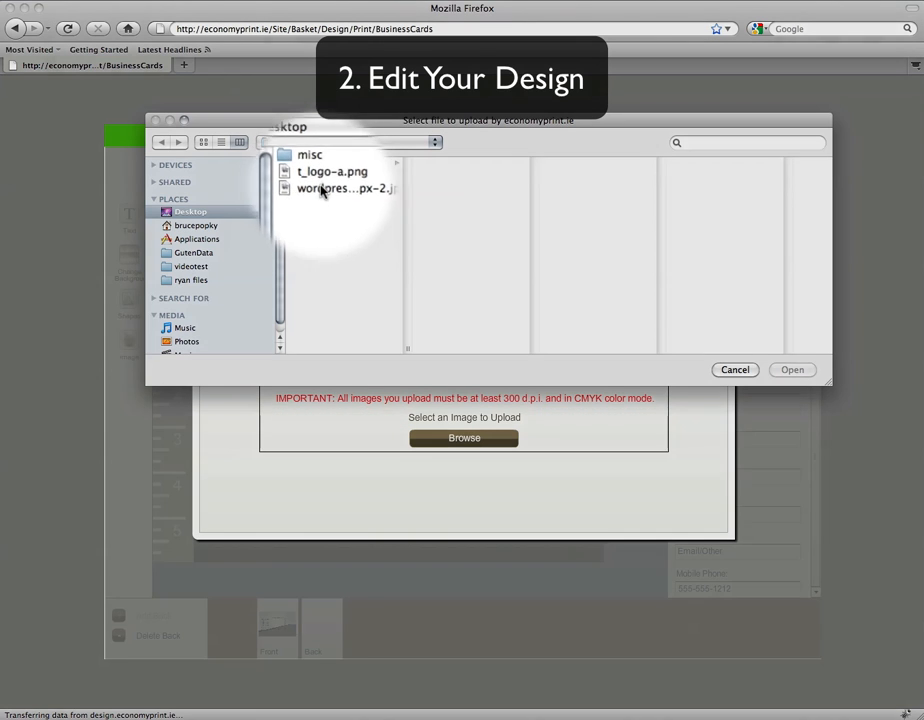
click(323, 188)
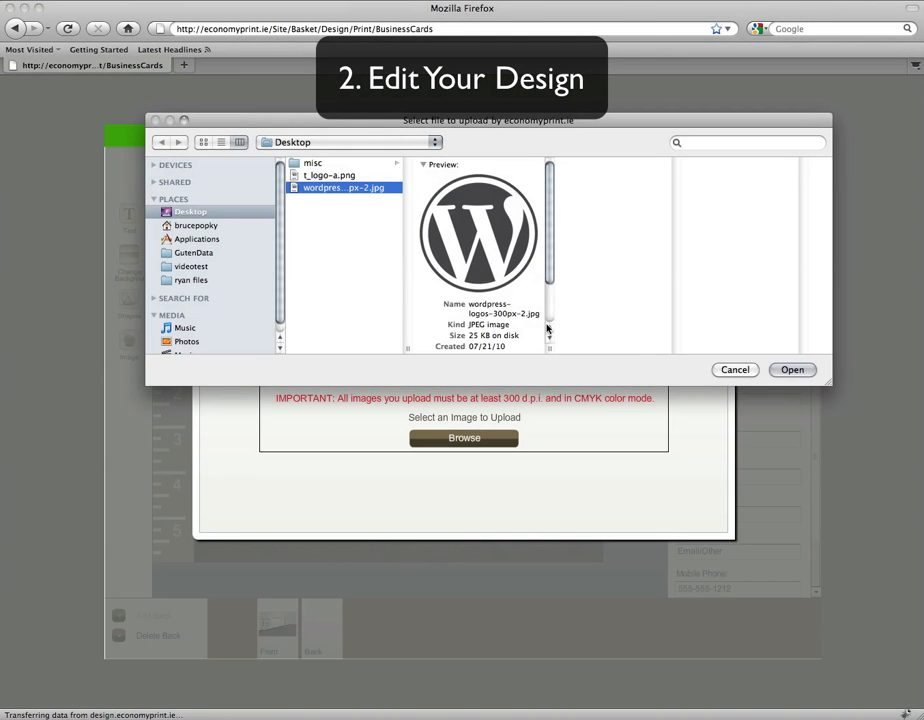
click(793, 371)
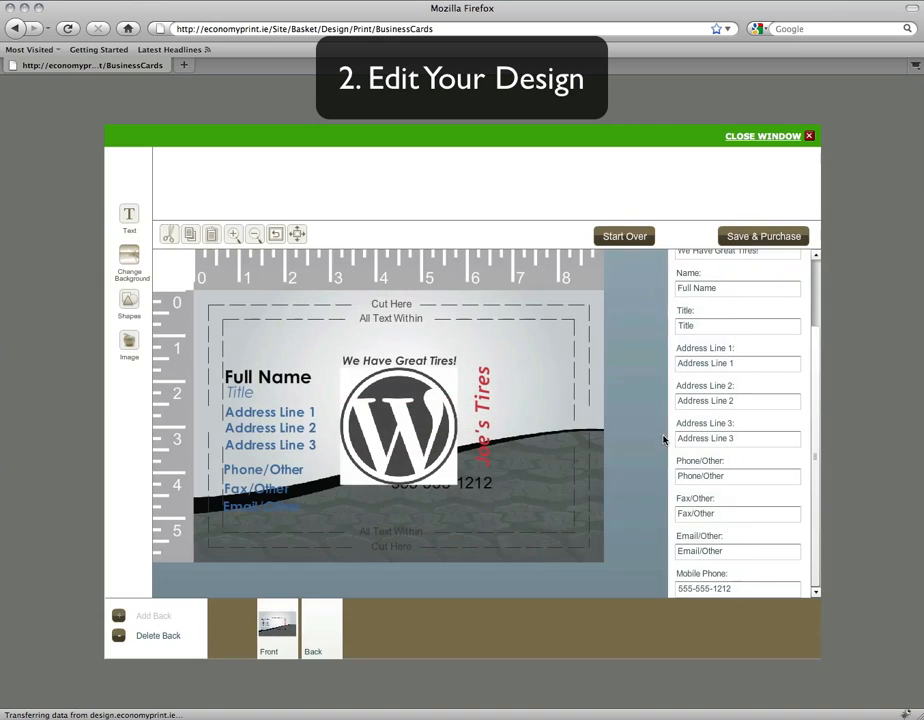
Move the WordPress logo to the card's upper-right corner, shrink it proportionally to under half size and fit it within the text guide
click(413, 443)
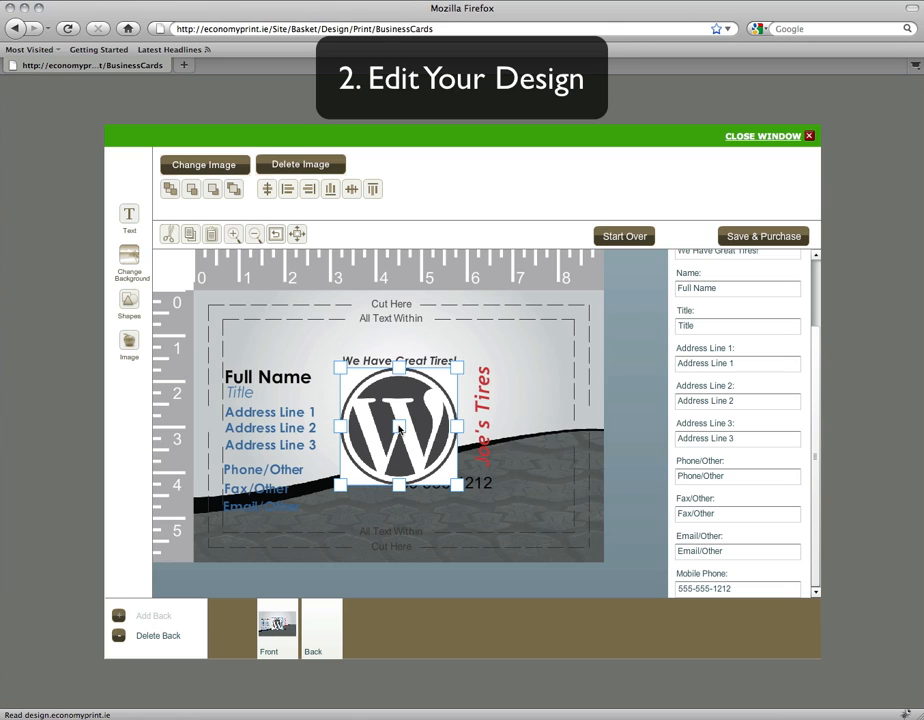
drag(399, 428, 529, 359)
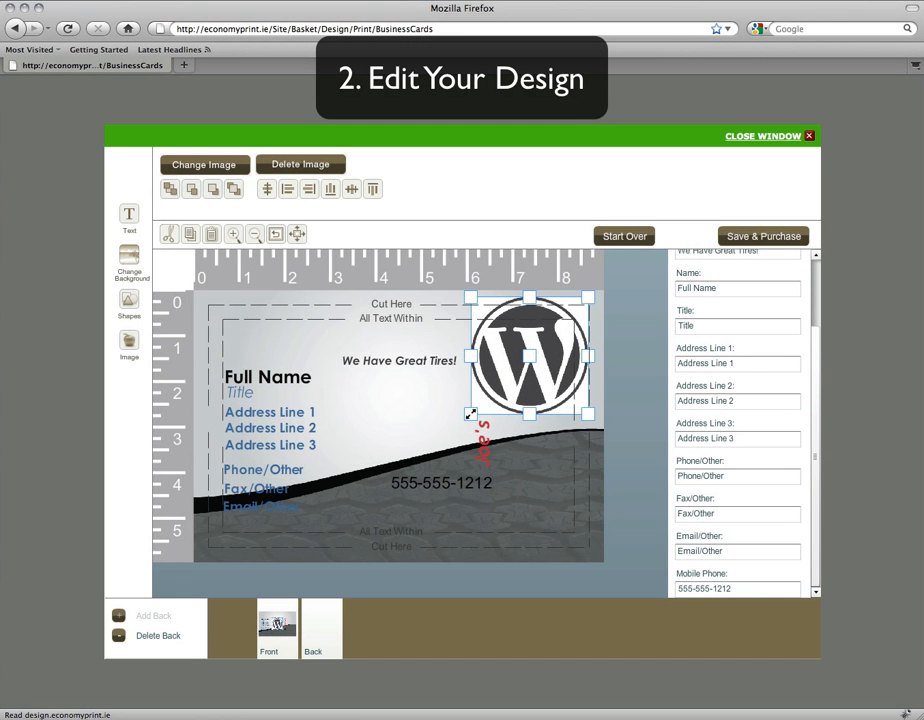
drag(470, 413, 506, 384)
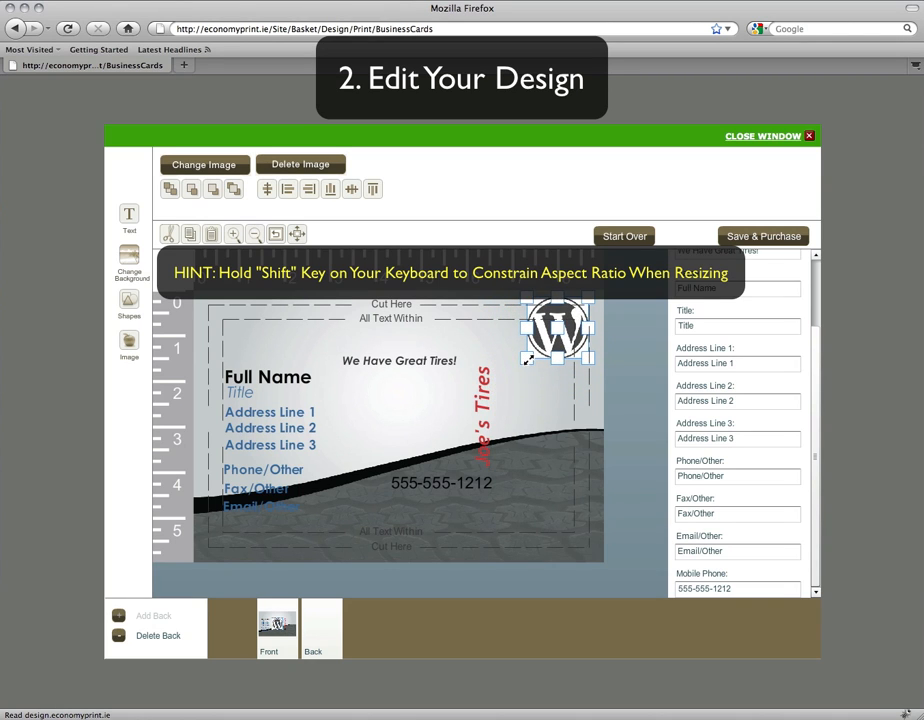
drag(517, 366, 507, 377)
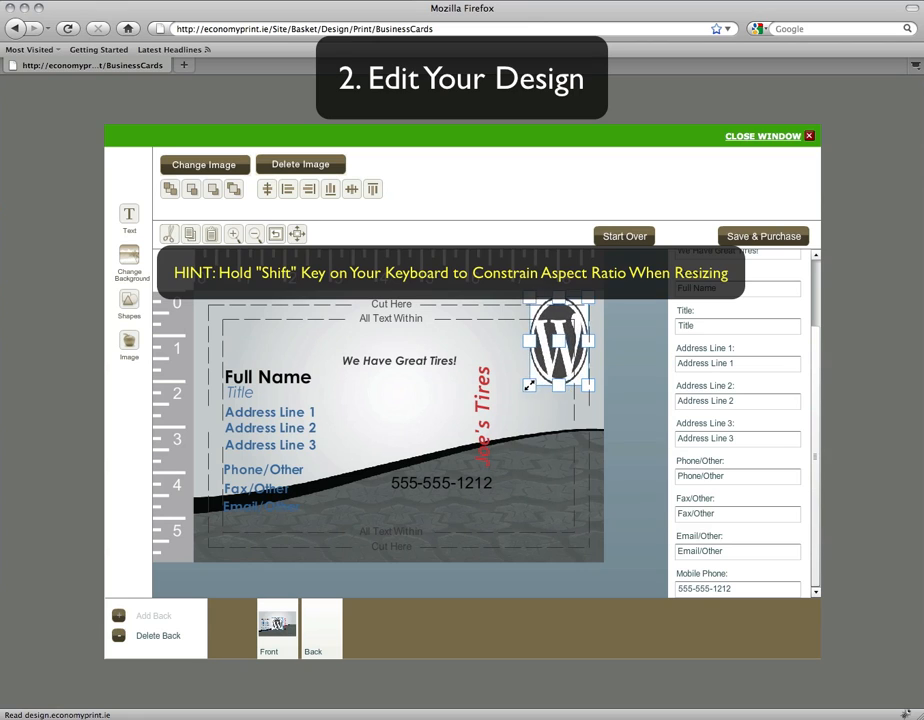
drag(497, 386, 551, 349)
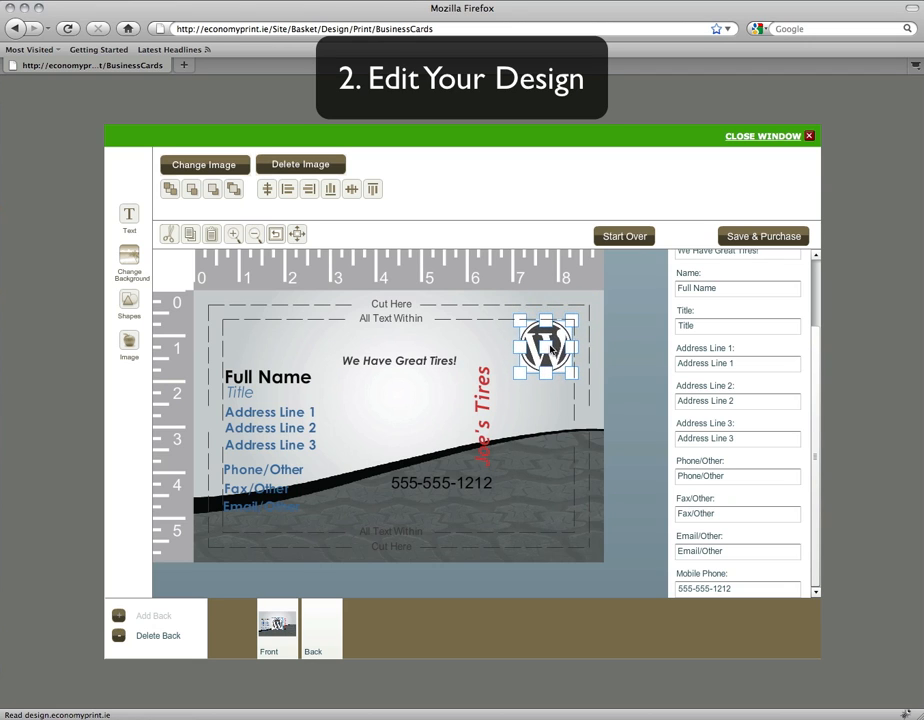
click(545, 424)
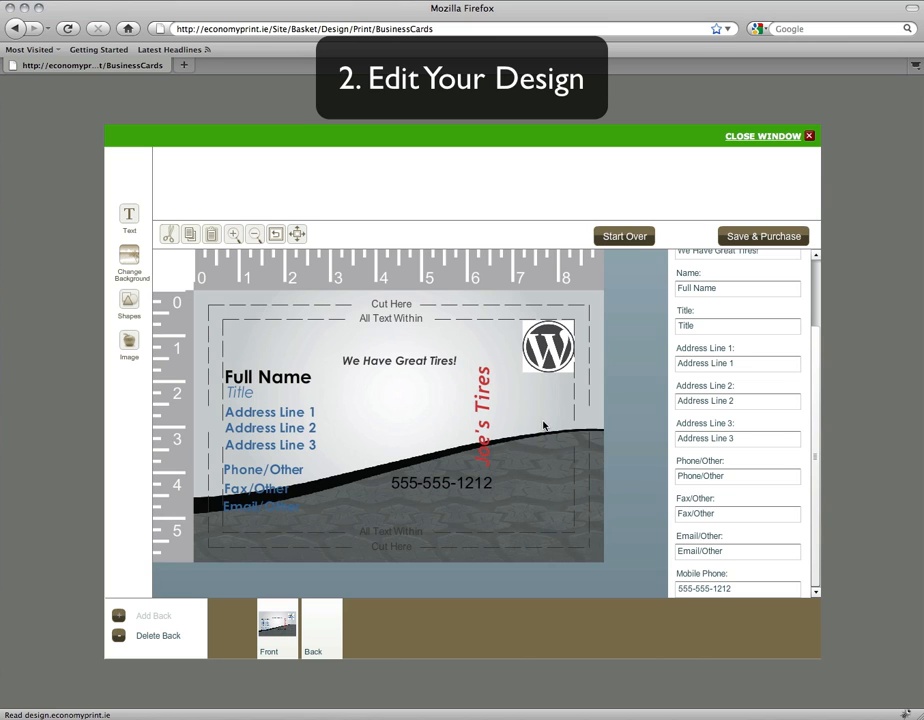
Delete the WordPress logo image from the card front
click(550, 342)
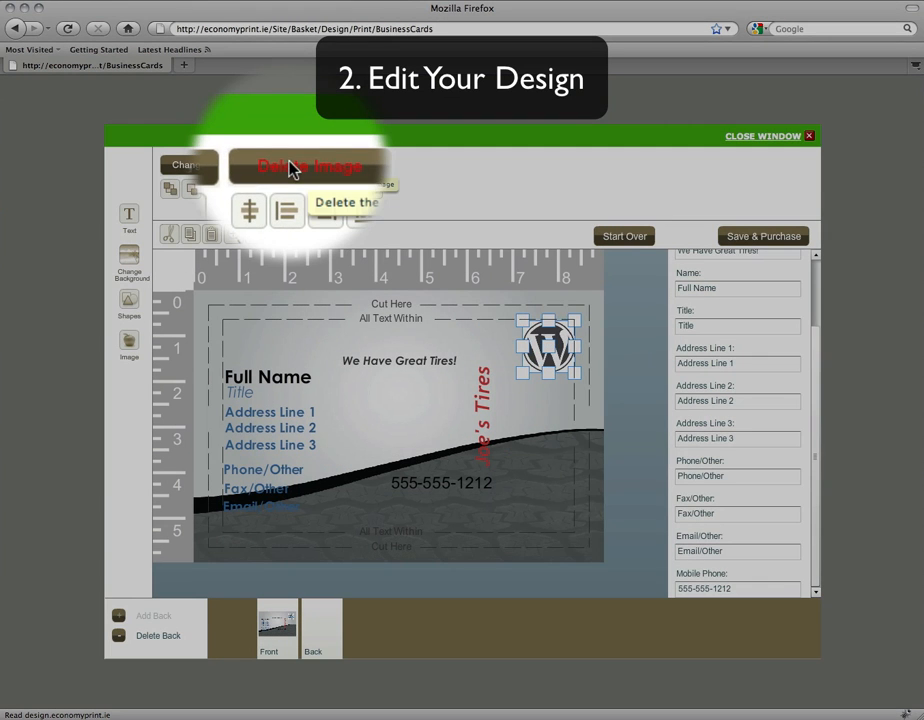
click(292, 166)
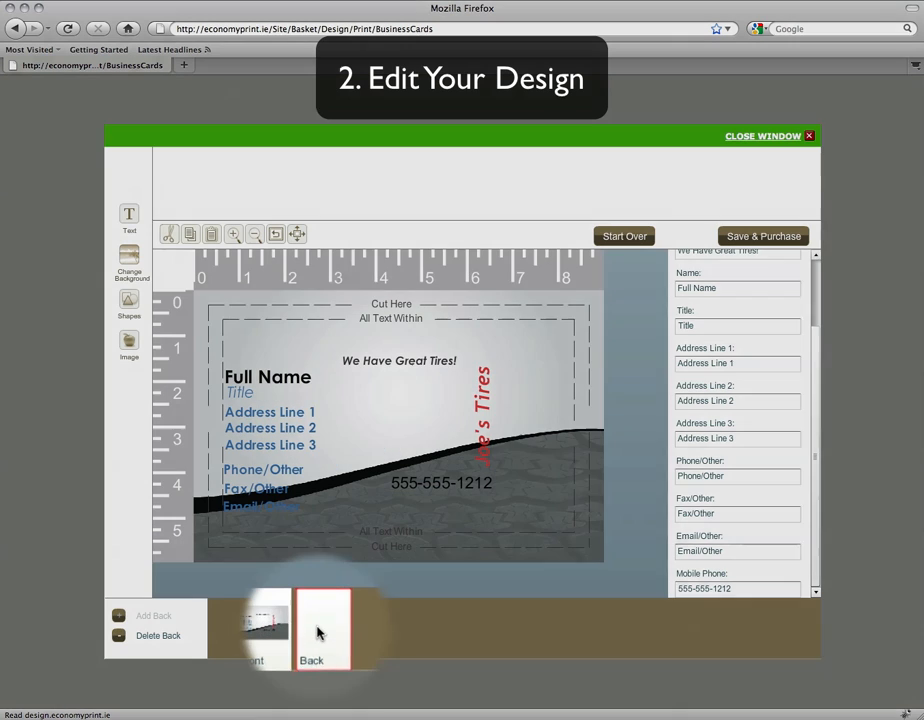
Remove the Web/Other text from the back of the card and delete the whole back side
click(318, 630)
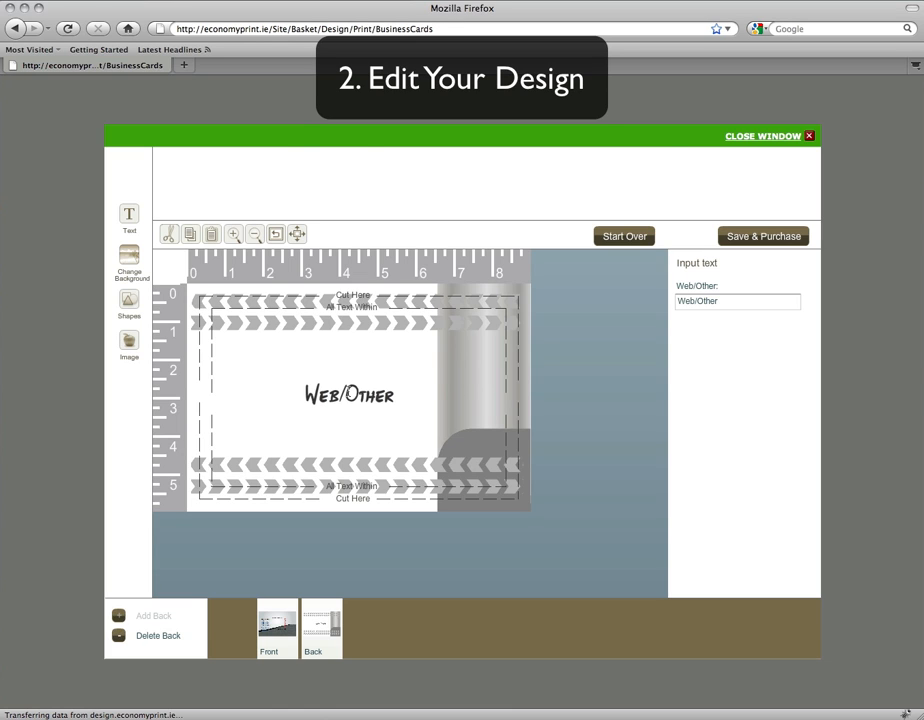
click(310, 395)
click(629, 163)
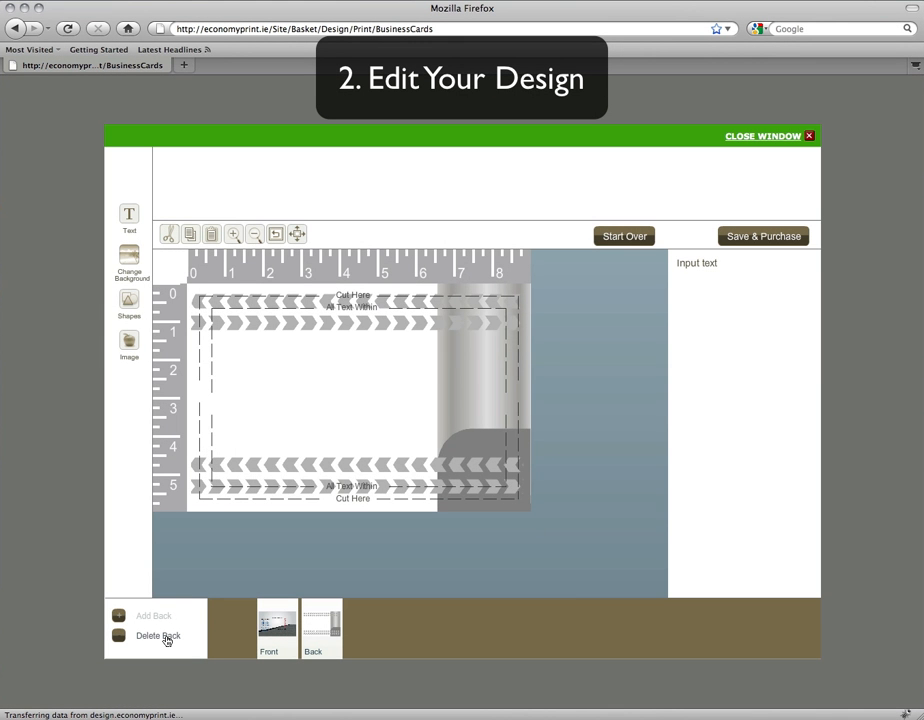
click(160, 636)
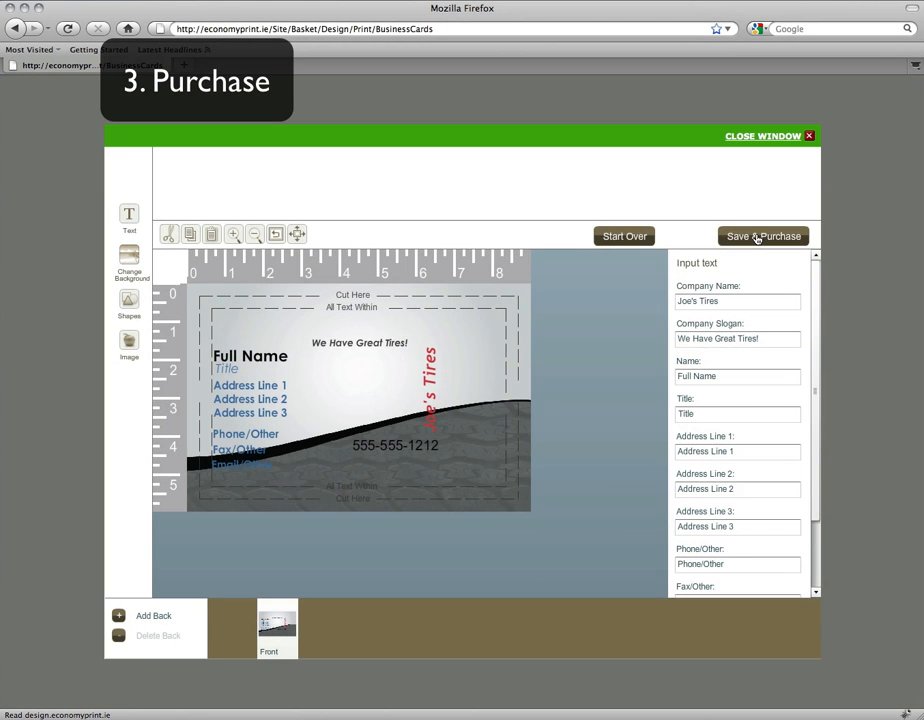
Save the design for purchase and enter the customer's initials at the end of the proof confirmation
click(758, 238)
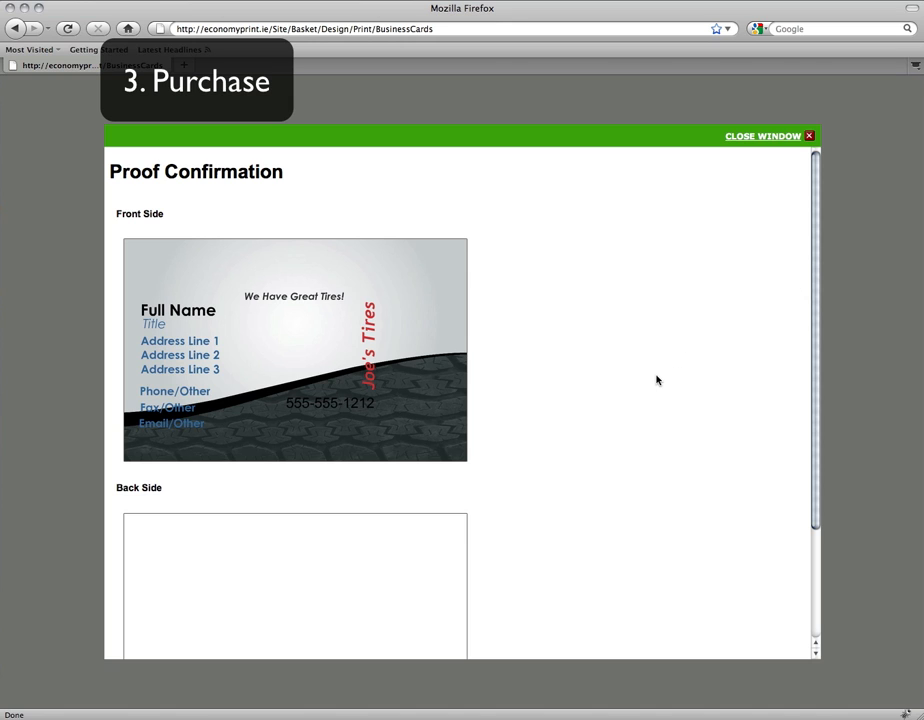
scroll(655, 378, down, 3)
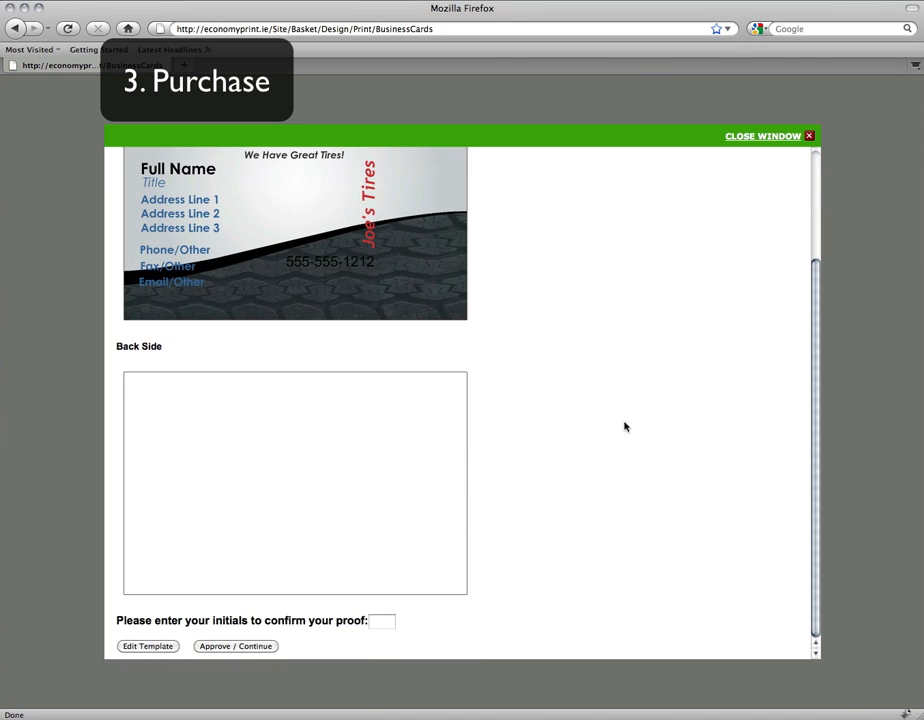
click(392, 621)
text(dd)
Try to approve the proof with the initials field emptied, and fill the initials back in
drag(384, 622, 363, 626)
key(BackSpace)
click(238, 647)
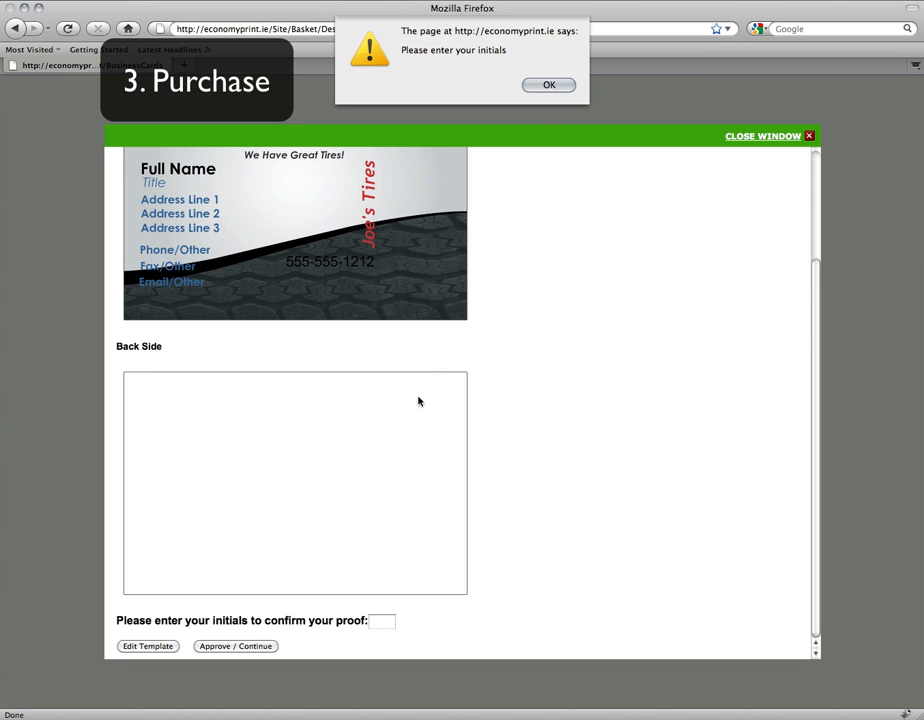
click(548, 85)
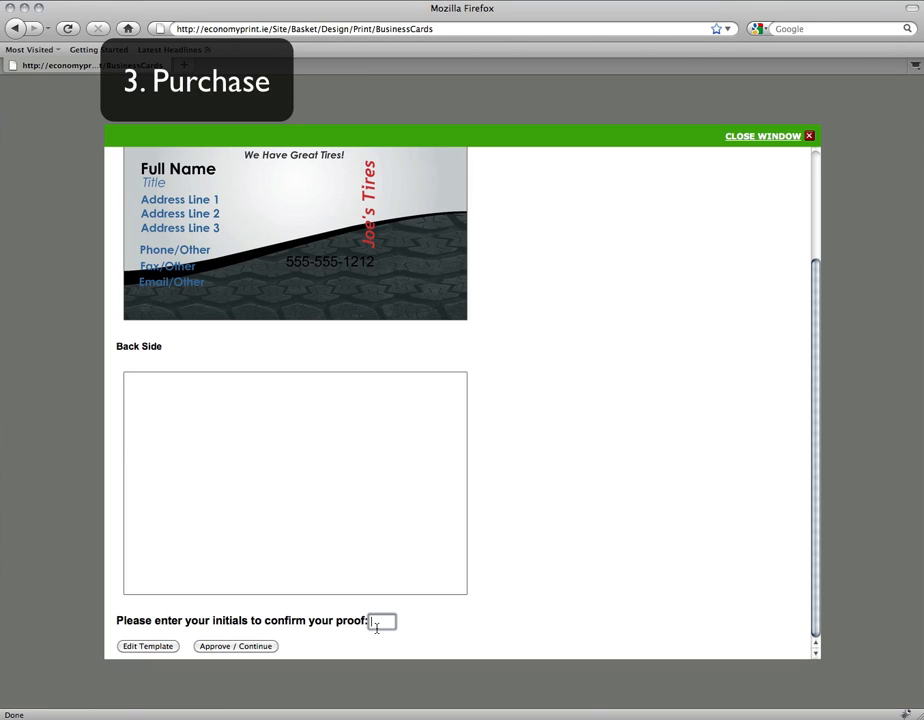
text(dd)
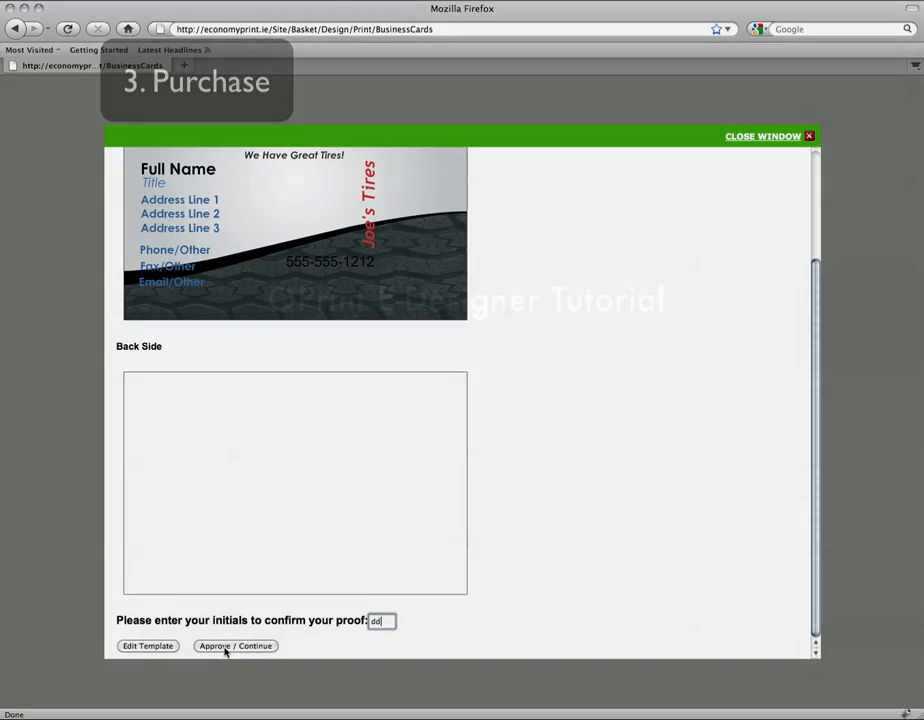